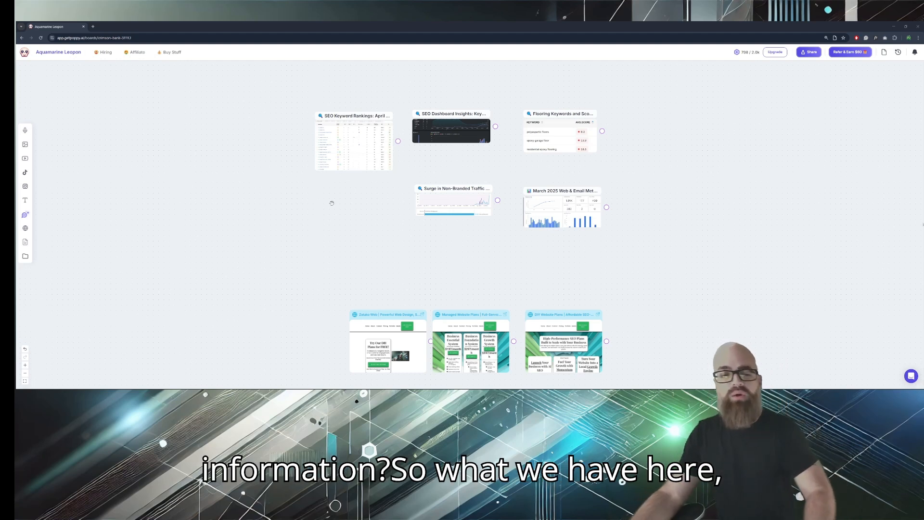
- Reposition the SEO Keyword Rankings card so it sits clear of the SEO Dashboard Insights card in the upper row
{"action": "left_click", "coordinate": [345, 145]}
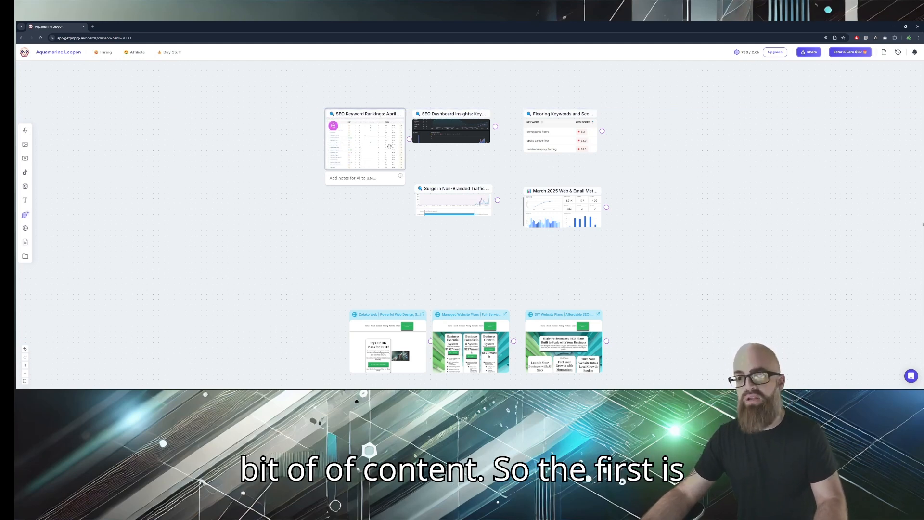
{"action": "left_click_drag", "start_coordinate": [383, 146], "coordinate": [362, 154]}
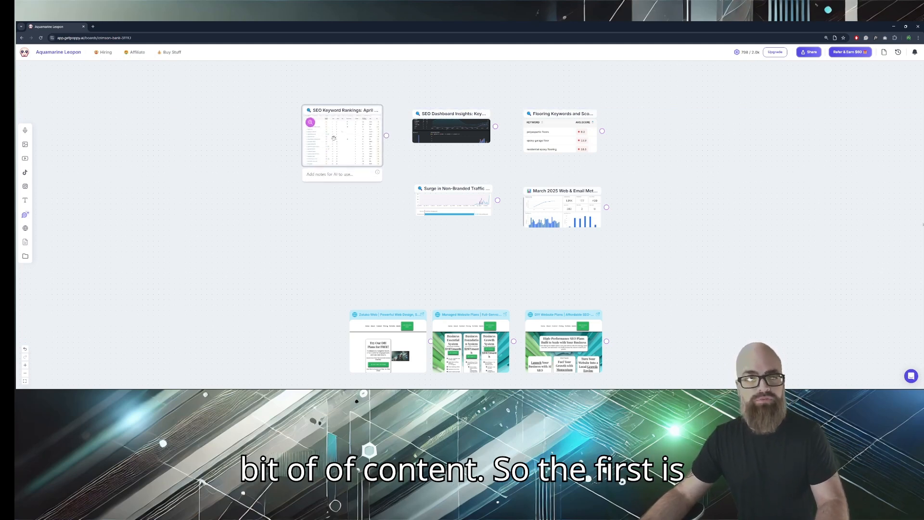
{"action": "scroll", "coordinate": [340, 138], "scroll_direction": "up", "scroll_amount": 3}
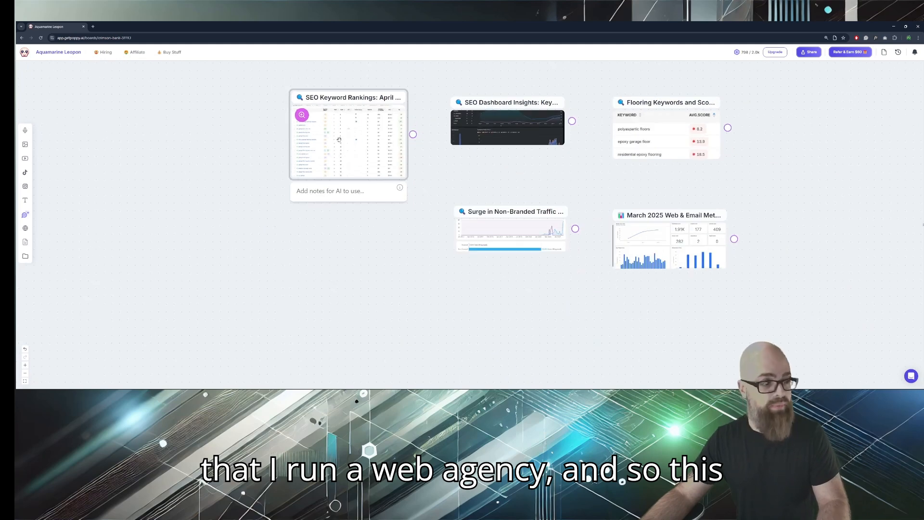
{"action": "scroll", "coordinate": [339, 139], "scroll_direction": "down", "scroll_amount": 3}
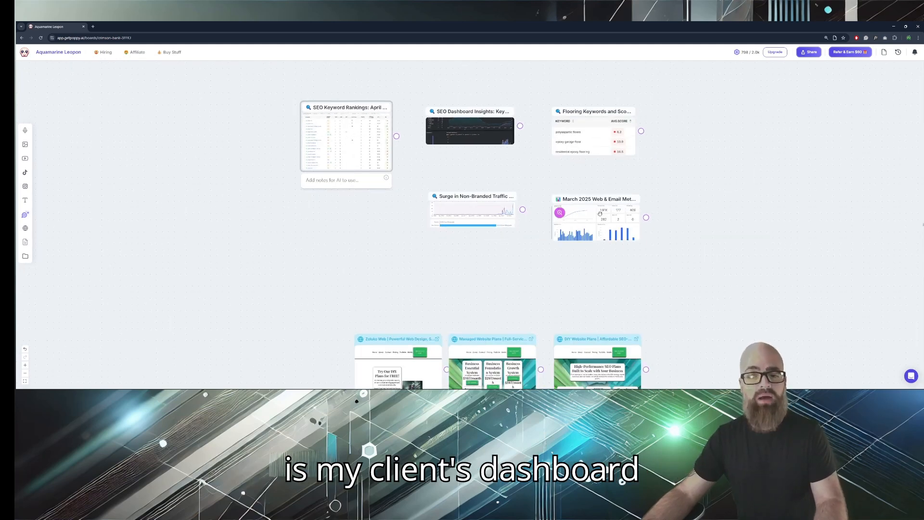
- Gather the March 2025 Web & Email Metrics, Surge in Non-Branded Traffic, SEO Dashboard Insights and Flooring Keywords cards closely around the SEO Keyword Rankings card
{"action": "left_click_drag", "start_coordinate": [600, 215], "coordinate": [349, 202]}
{"action": "left_click_drag", "start_coordinate": [472, 196], "coordinate": [456, 186]}
{"action": "left_click_drag", "start_coordinate": [467, 112], "coordinate": [449, 108]}
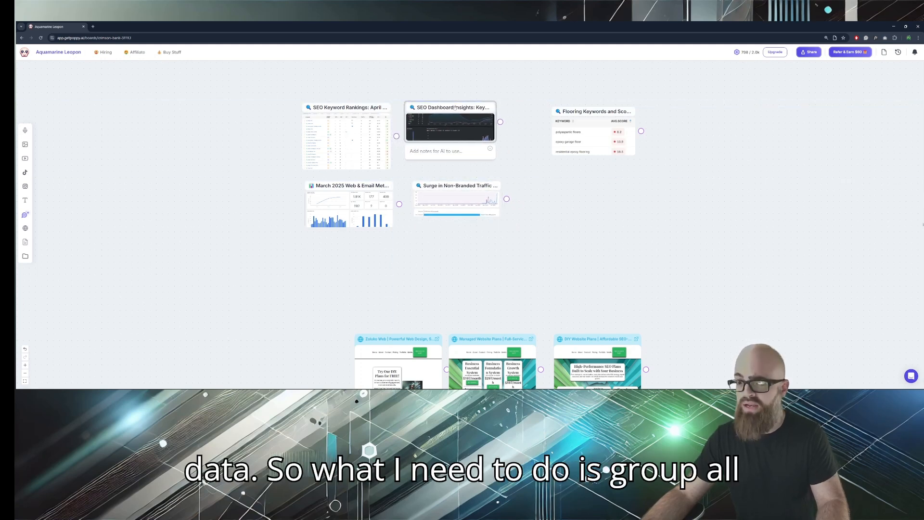
{"action": "left_click", "coordinate": [583, 110]}
{"action": "left_click_drag", "start_coordinate": [583, 111], "coordinate": [545, 107]}
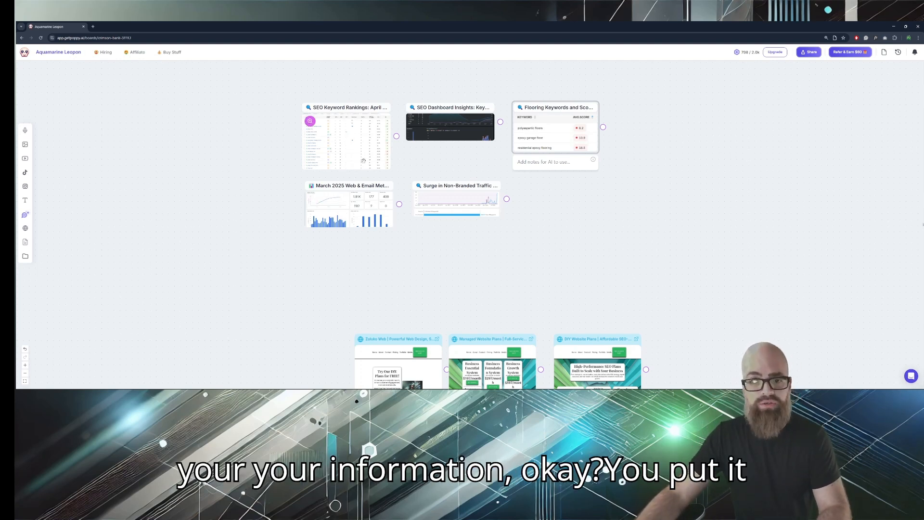
- Align the March 2025 Web & Email Metrics and Surge in Non-Branded Traffic cards directly beneath the first two cards of the upper row
{"action": "scroll", "coordinate": [343, 132], "scroll_direction": "up", "scroll_amount": 5}
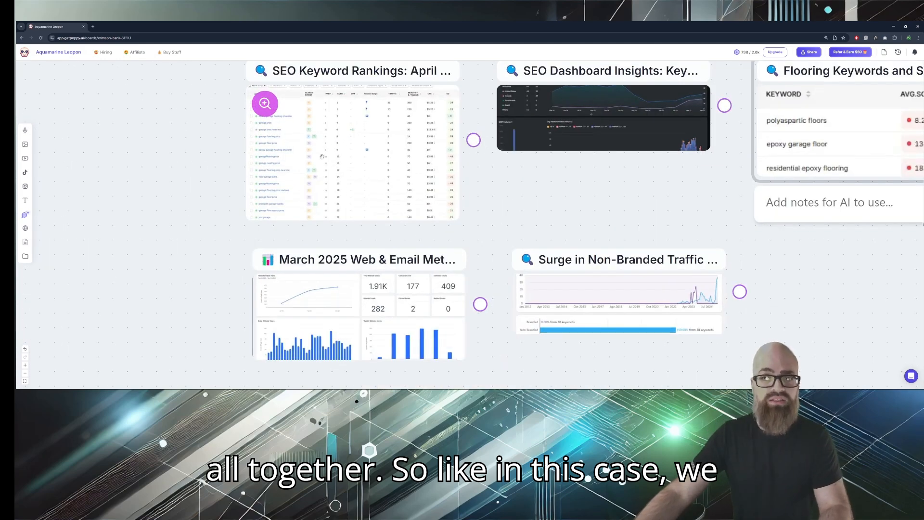
{"action": "scroll", "coordinate": [354, 144], "scroll_direction": "down", "scroll_amount": 3}
{"action": "scroll", "coordinate": [500, 127], "scroll_direction": "up", "scroll_amount": 3}
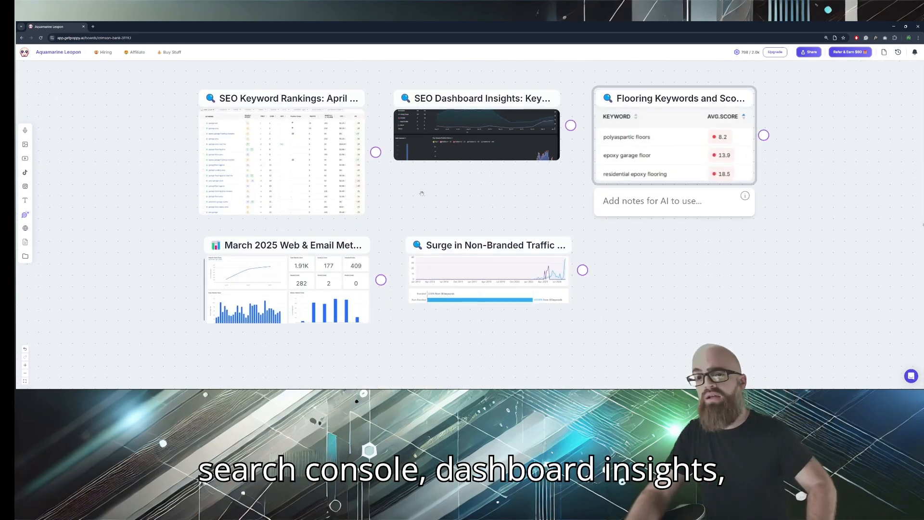
{"action": "scroll", "coordinate": [639, 143], "scroll_direction": "down", "scroll_amount": 3}
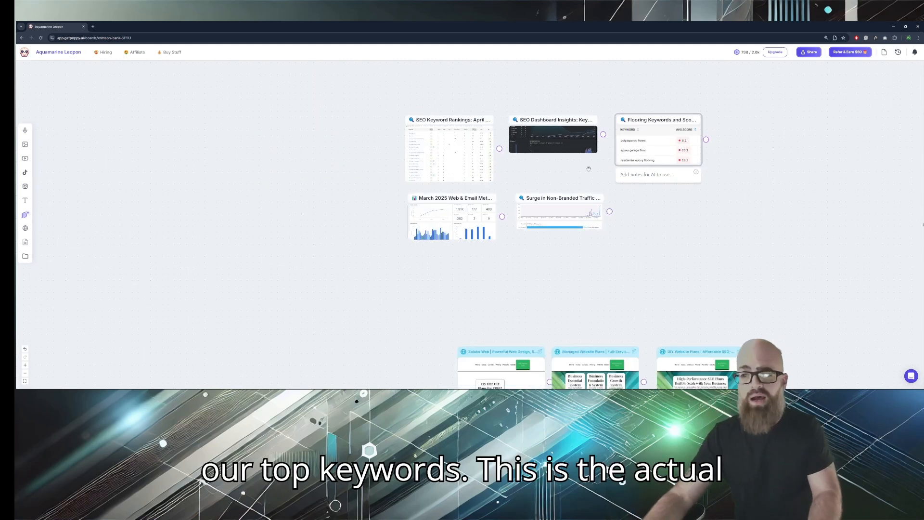
{"action": "left_click_drag", "start_coordinate": [425, 227], "coordinate": [440, 215]}
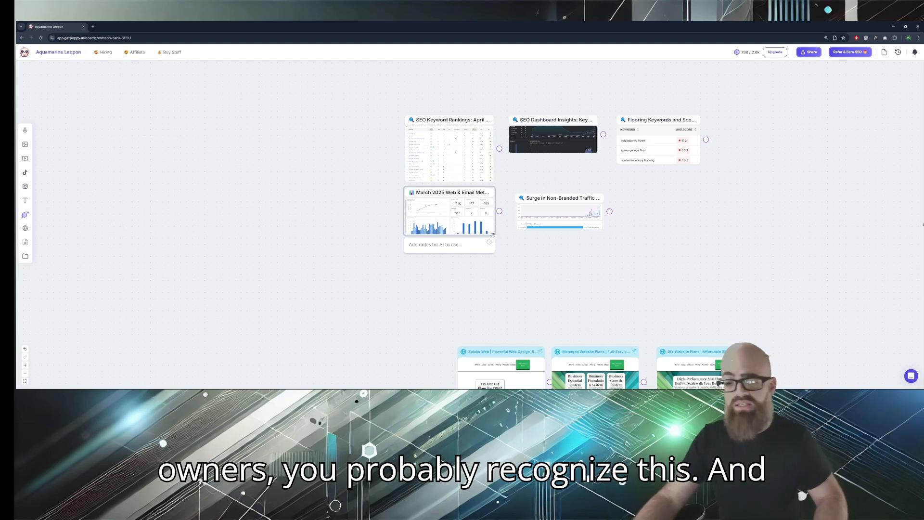
{"action": "left_click_drag", "start_coordinate": [556, 194], "coordinate": [549, 189]}
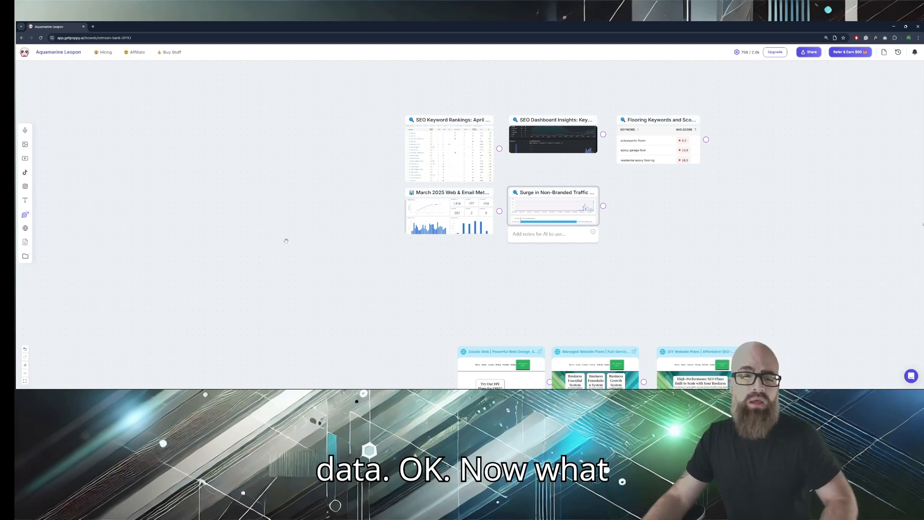
- Create a group beside the cards, put the SEO Keyword Rankings card in it and widen it for the other cards
{"action": "left_click", "coordinate": [25, 256]}
{"action": "left_click_drag", "start_coordinate": [560, 218], "coordinate": [298, 121]}
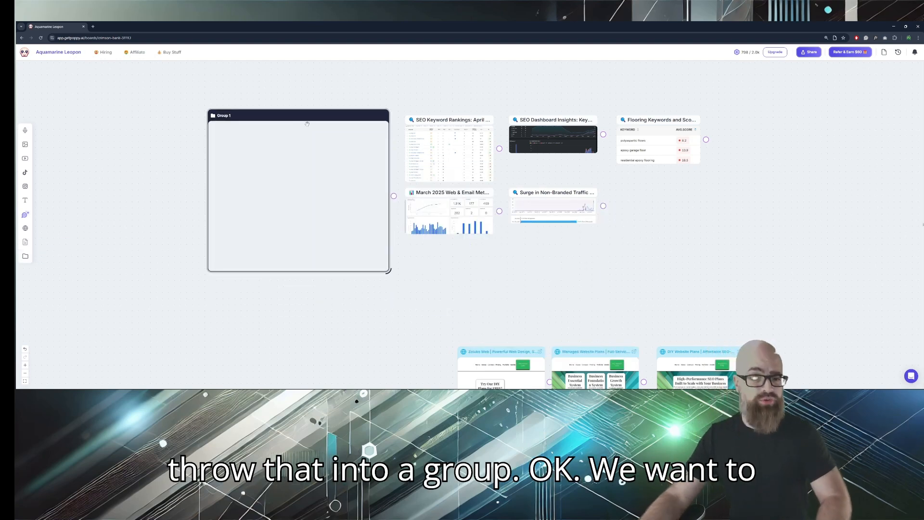
{"action": "left_click_drag", "start_coordinate": [413, 135], "coordinate": [227, 145]}
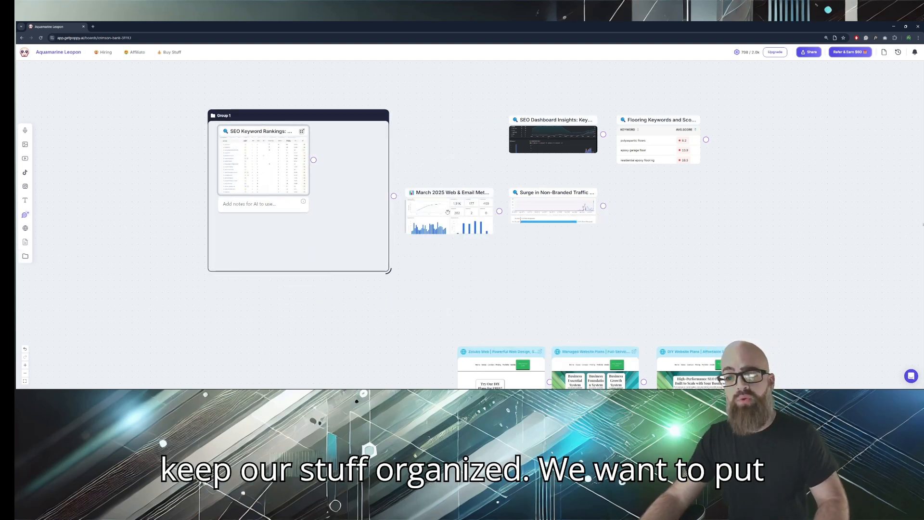
{"action": "left_click_drag", "start_coordinate": [390, 273], "coordinate": [613, 300]}
- Move the remaining four SEO and metrics cards into the group in two rows and shrink its frame to fit
{"action": "left_click_drag", "start_coordinate": [436, 201], "coordinate": [351, 142]}
{"action": "left_click_drag", "start_coordinate": [558, 120], "coordinate": [474, 138]}
{"action": "left_click_drag", "start_coordinate": [554, 193], "coordinate": [263, 211]}
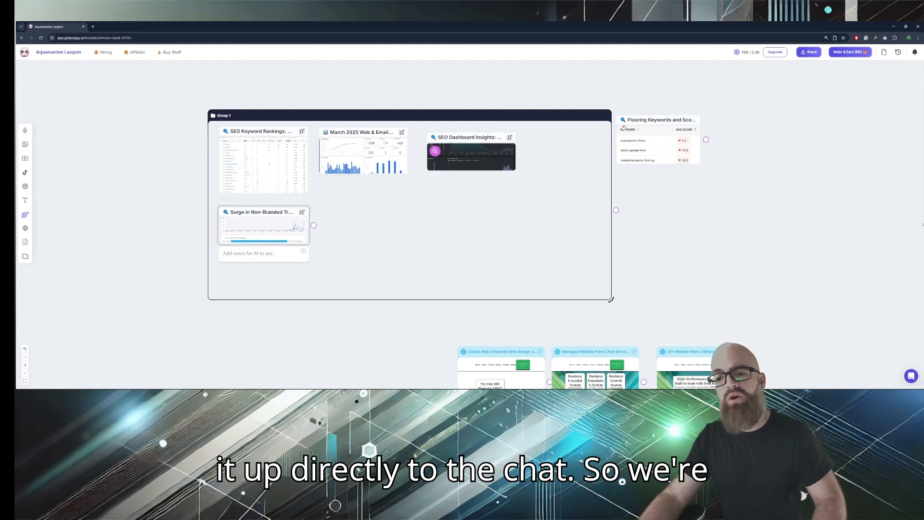
{"action": "left_click_drag", "start_coordinate": [665, 123], "coordinate": [363, 215]}
{"action": "left_click_drag", "start_coordinate": [609, 300], "coordinate": [526, 291]}
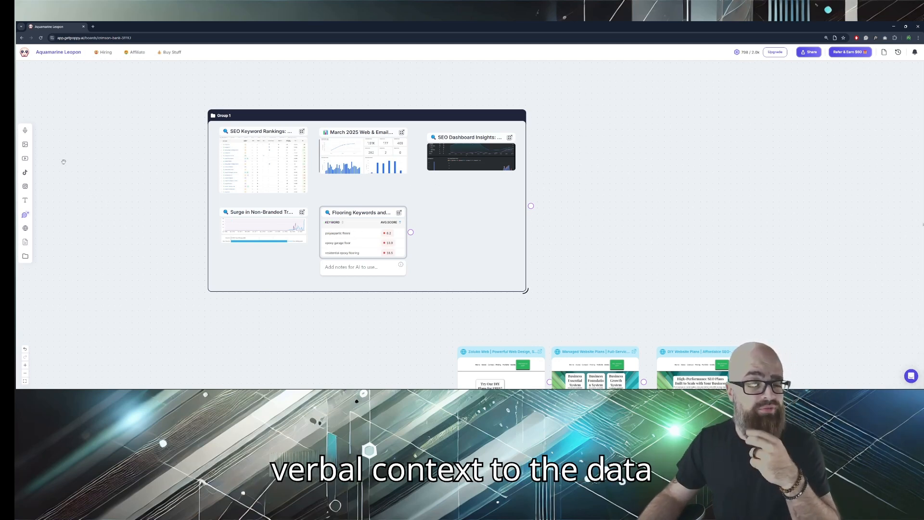
- Rename the group of SEO and metrics cards as "data and metrics"
{"action": "double_click", "coordinate": [228, 115]}
{"action": "type", "text": "data"}
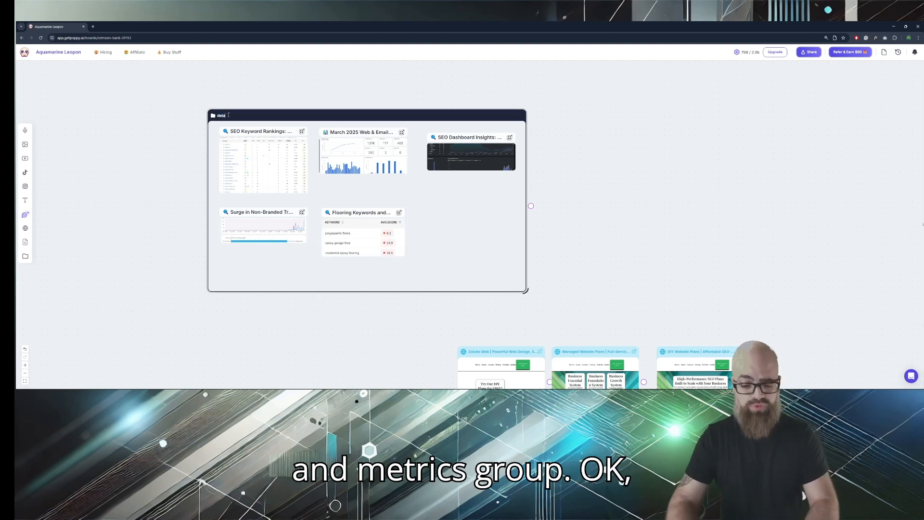
{"action": "type", "text": " metric"}
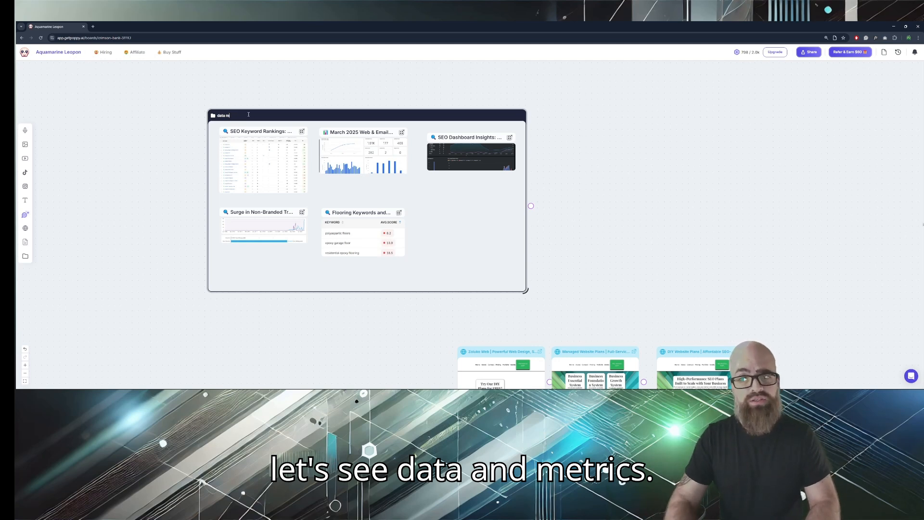
{"action": "key", "text": "BackSpace"}
{"action": "type", "text": "and metrics"}
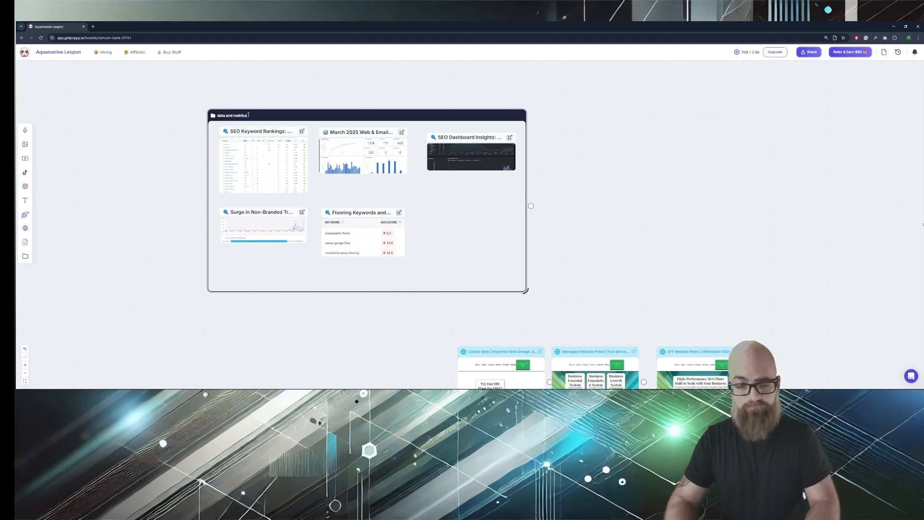
{"action": "left_click", "coordinate": [550, 159]}
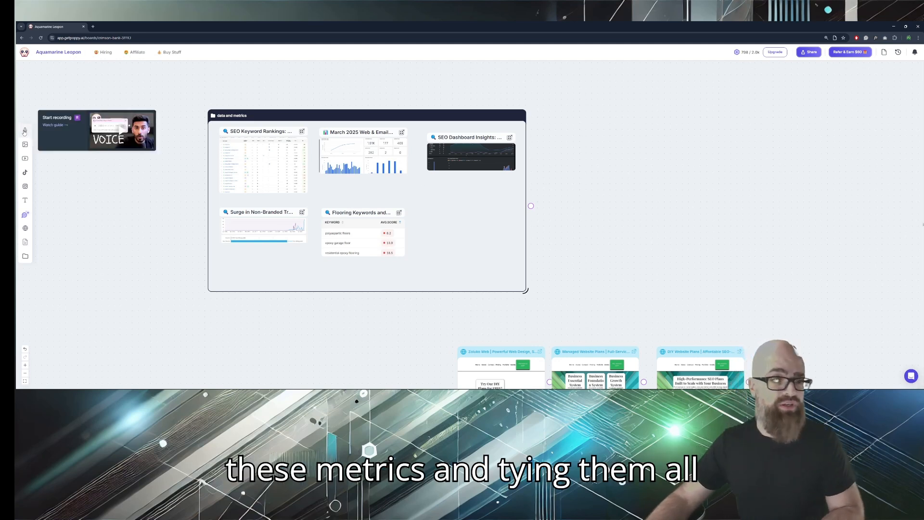
- Record a voice note explaining the metrics and place it in the data and metrics group, refitting the group's frame around it
{"action": "left_click", "coordinate": [25, 131]}
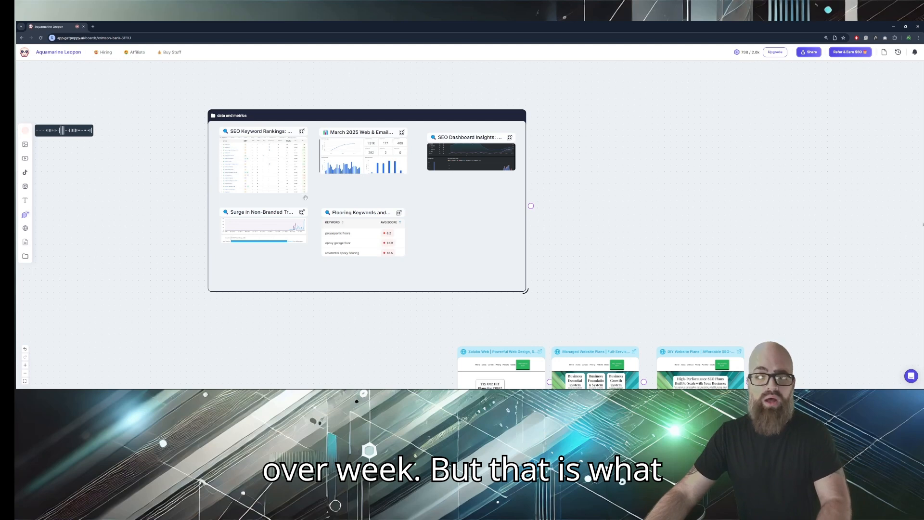
{"action": "left_click", "coordinate": [24, 131]}
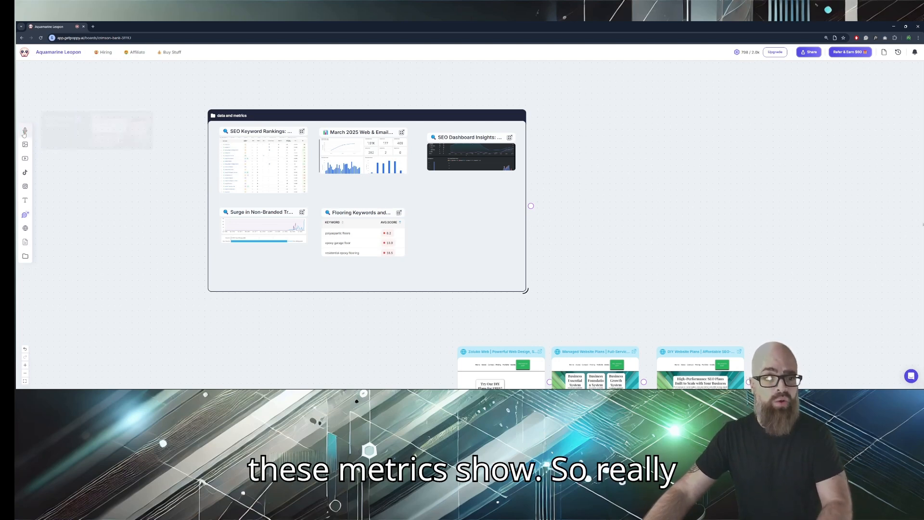
{"action": "left_click_drag", "start_coordinate": [539, 219], "coordinate": [482, 207]}
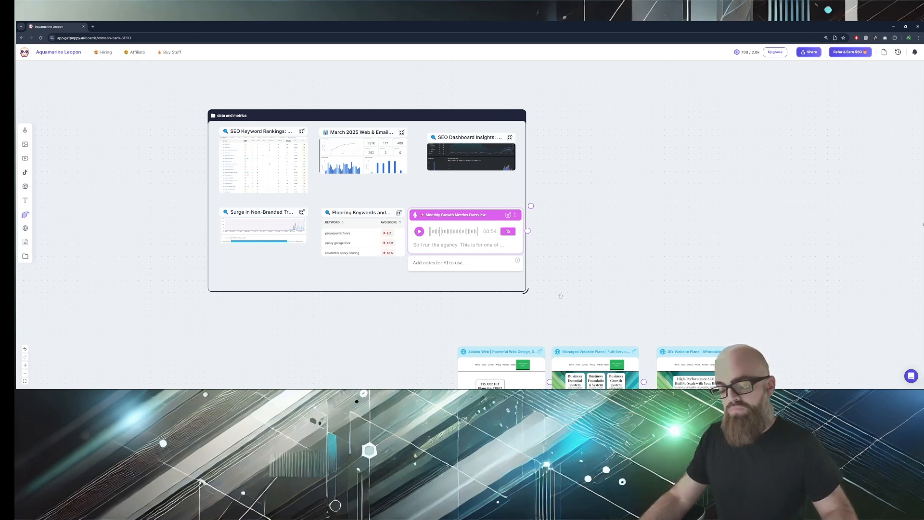
{"action": "left_click_drag", "start_coordinate": [526, 291], "coordinate": [538, 283]}
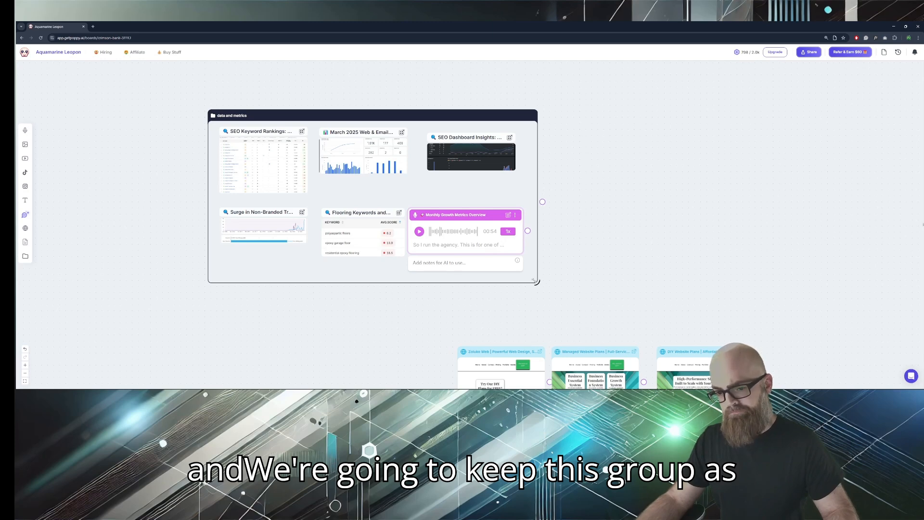
- Create a second group and place it directly below the data and metrics group
{"action": "scroll", "coordinate": [577, 241], "scroll_direction": "down", "scroll_amount": 5}
{"action": "left_click_drag", "start_coordinate": [596, 258], "coordinate": [501, 188]}
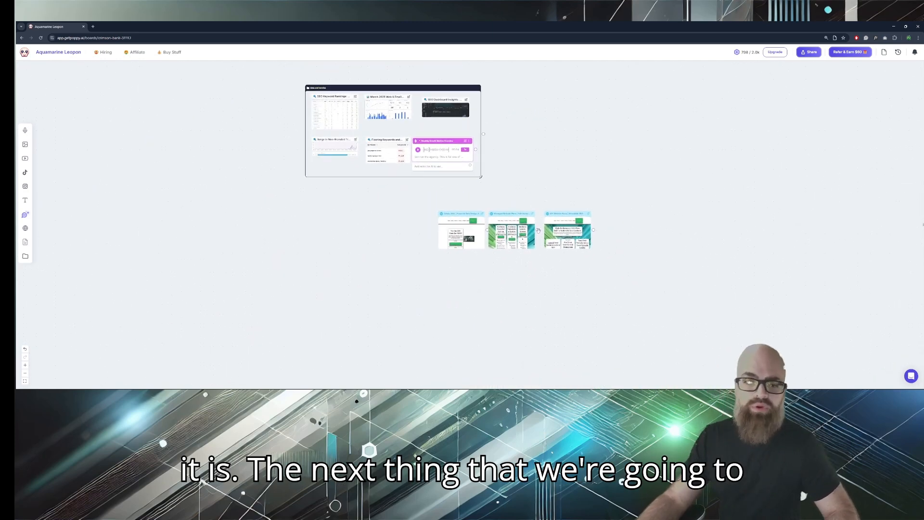
{"action": "left_click", "coordinate": [25, 255]}
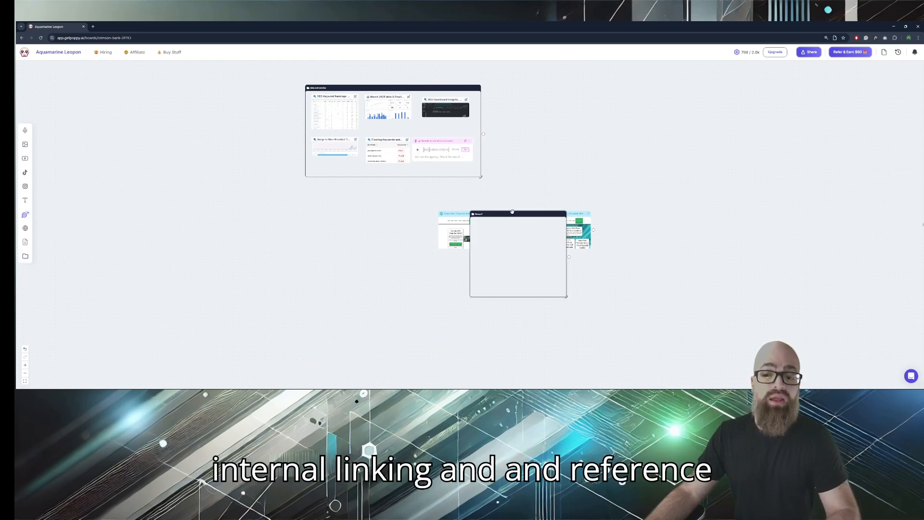
{"action": "left_click_drag", "start_coordinate": [512, 212], "coordinate": [347, 195]}
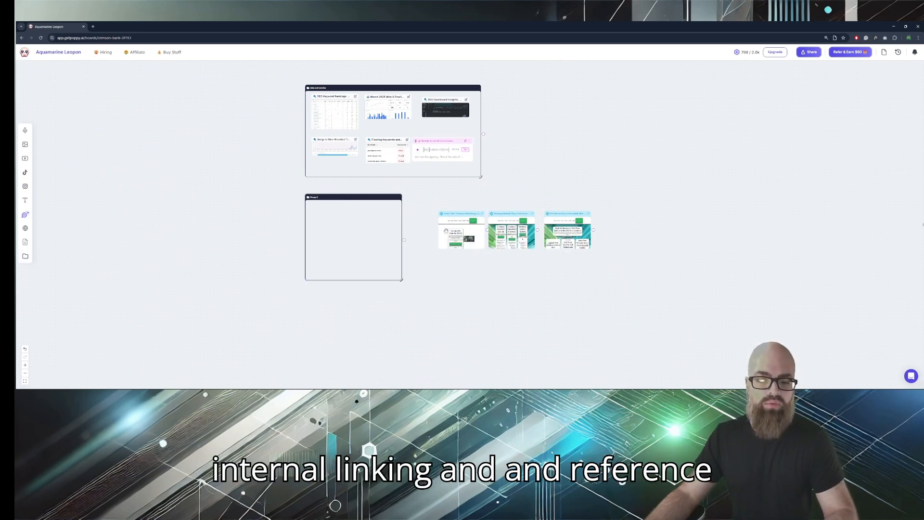
- Move the three website cards into the new group, space them apart and resize the group's frame to fit
{"action": "left_click_drag", "start_coordinate": [446, 230], "coordinate": [321, 236]}
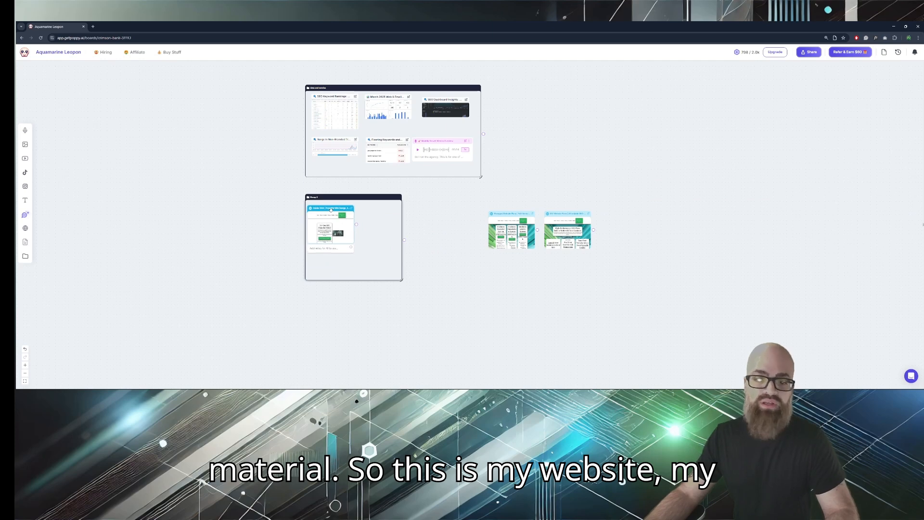
{"action": "left_click_drag", "start_coordinate": [506, 215], "coordinate": [370, 208]}
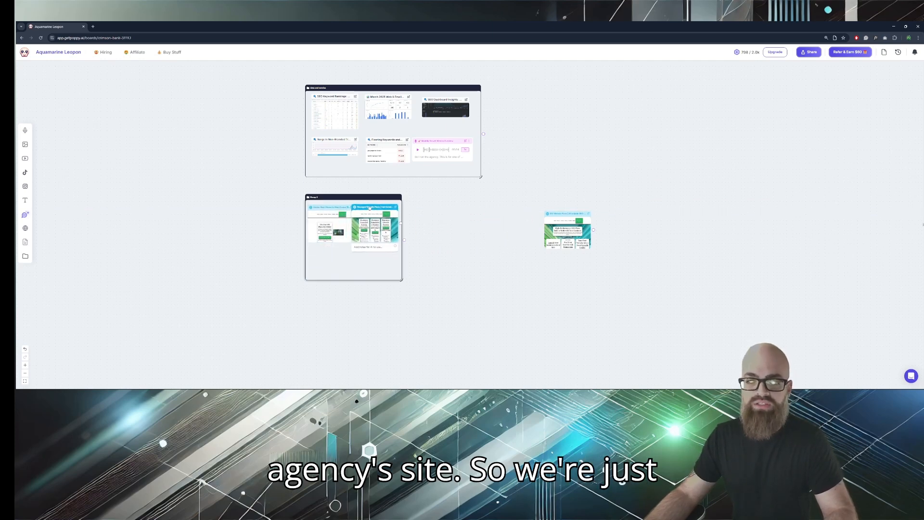
{"action": "left_click_drag", "start_coordinate": [567, 214], "coordinate": [333, 239]}
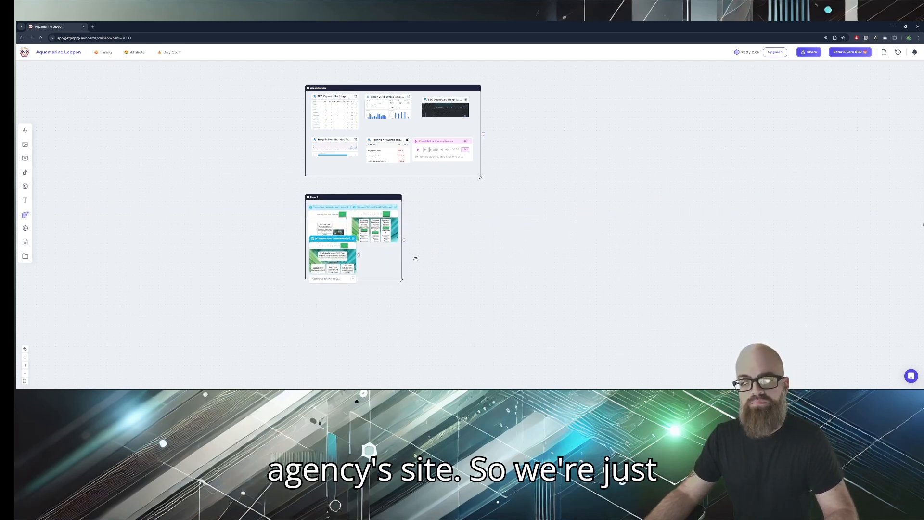
{"action": "left_click_drag", "start_coordinate": [401, 279], "coordinate": [414, 294]}
{"action": "left_click_drag", "start_coordinate": [336, 241], "coordinate": [334, 250]}
{"action": "left_click_drag", "start_coordinate": [377, 212], "coordinate": [384, 211]}
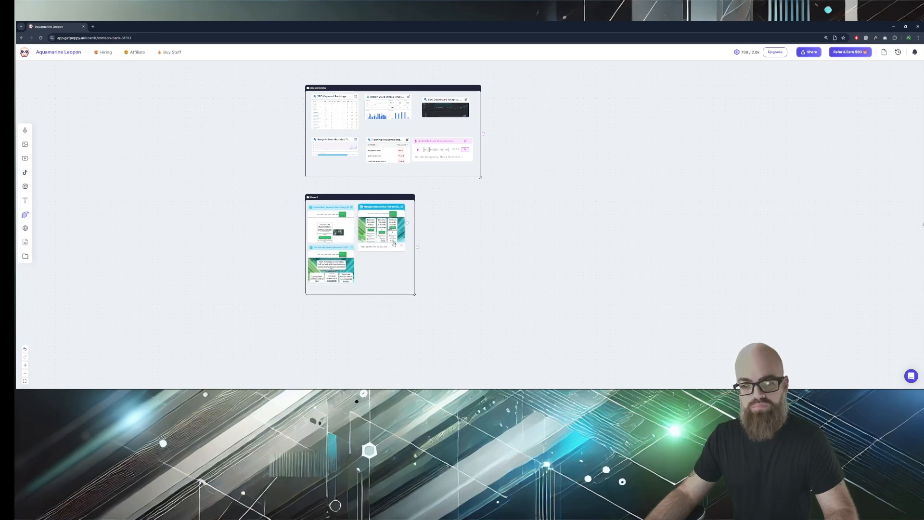
{"action": "left_click_drag", "start_coordinate": [415, 295], "coordinate": [416, 288]}
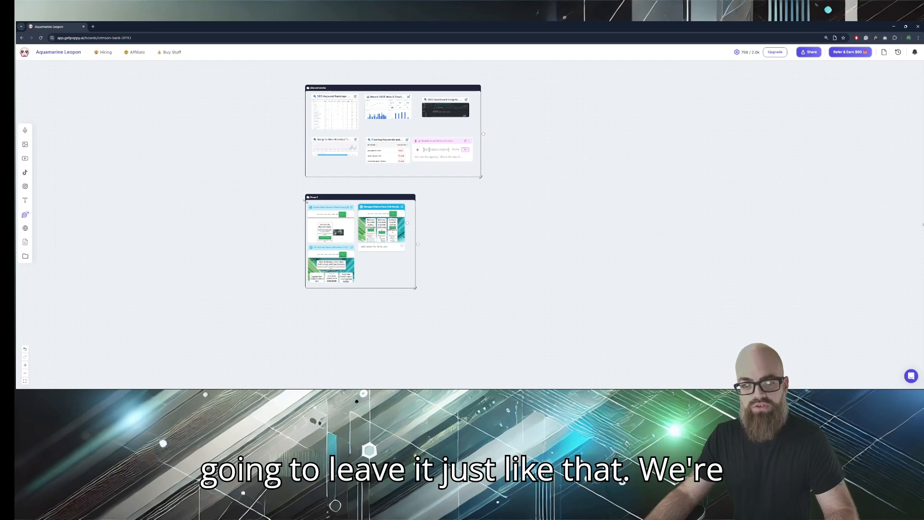
- Rename the group of website cards as "external references"
{"action": "double_click", "coordinate": [318, 198]}
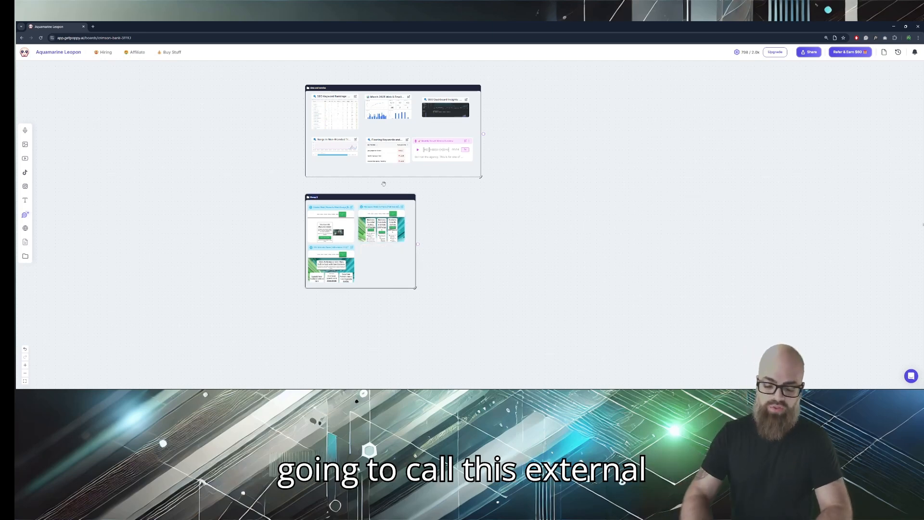
{"action": "type", "text": "exte"}
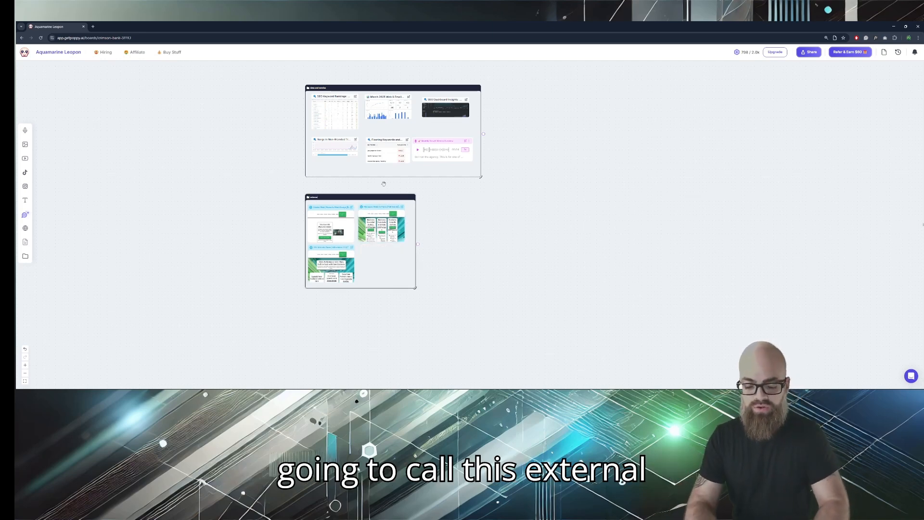
{"action": "type", "text": "rnal ref"}
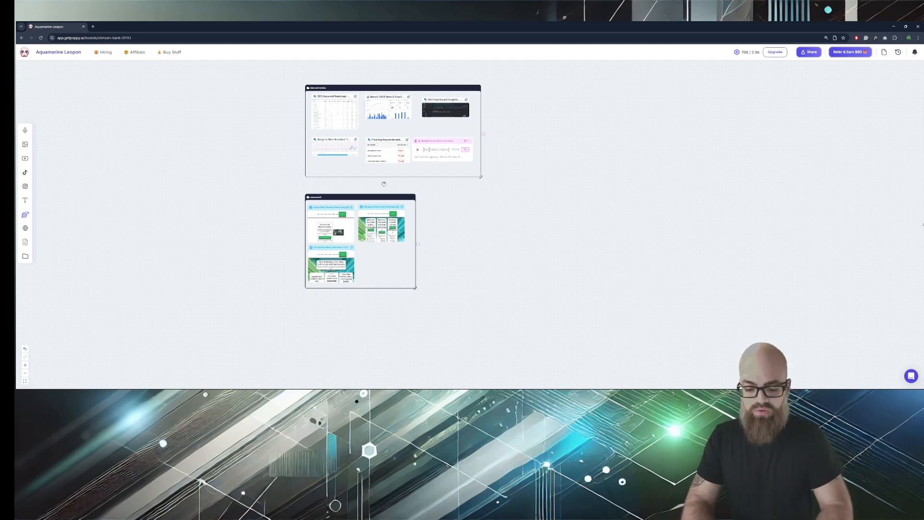
{"action": "type", "text": "erences"}
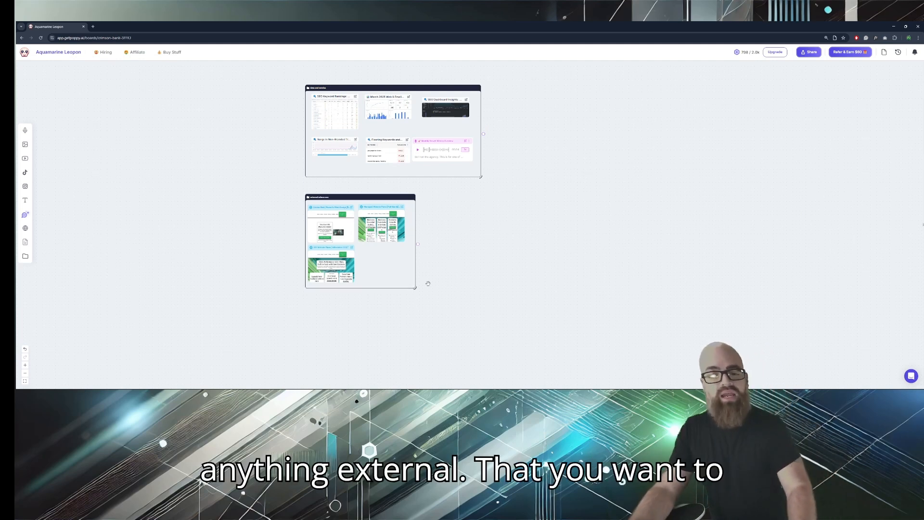
{"action": "left_click", "coordinate": [333, 212]}
{"action": "left_click", "coordinate": [372, 210]}
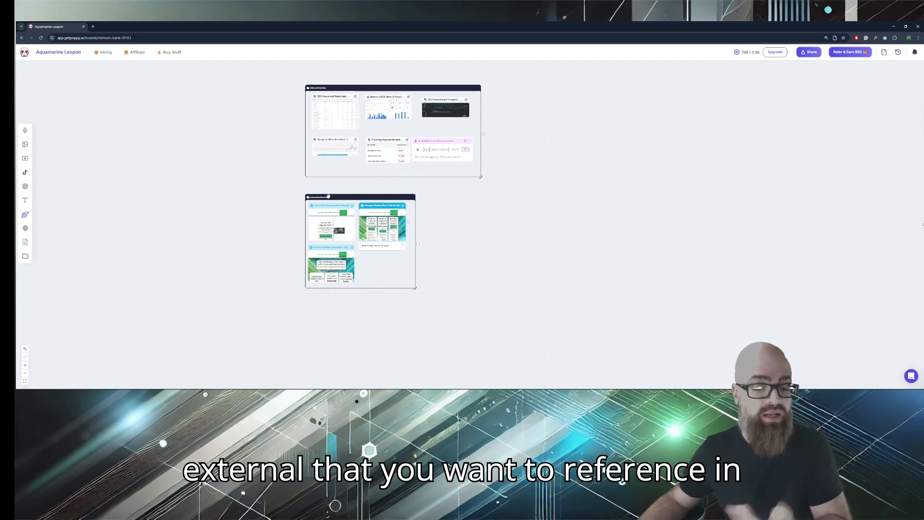
{"action": "left_click_drag", "start_coordinate": [451, 305], "coordinate": [442, 288]}
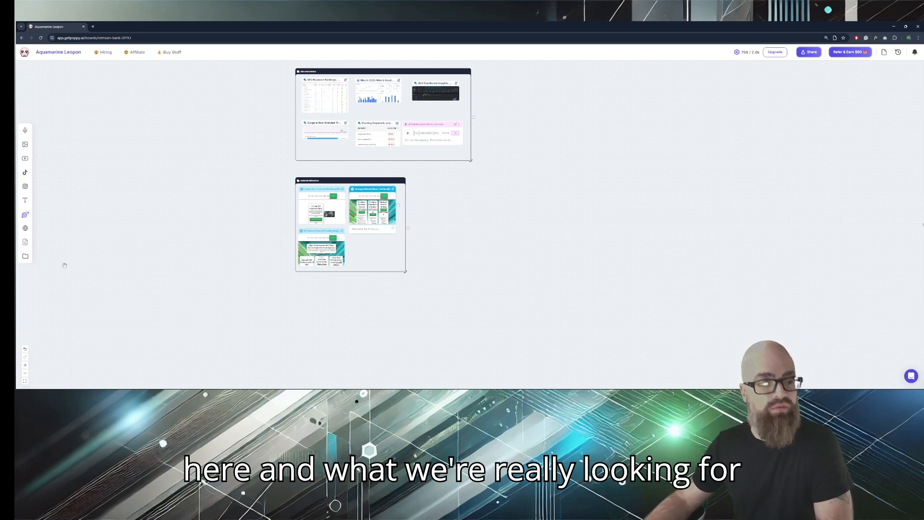
- Start recording a voice note about how the report should feel, and tighten the frame of the data and metrics group
{"action": "mouse_move", "coordinate": [25, 130]}
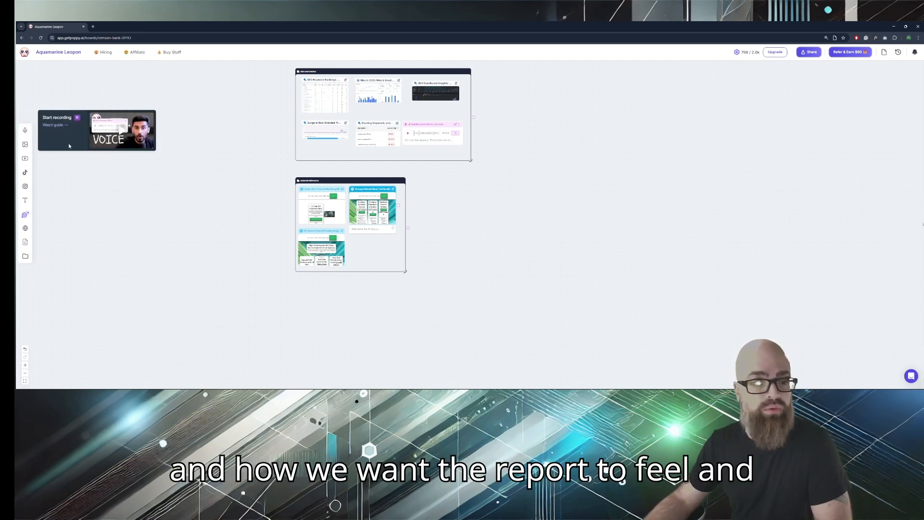
{"action": "left_click", "coordinate": [25, 131]}
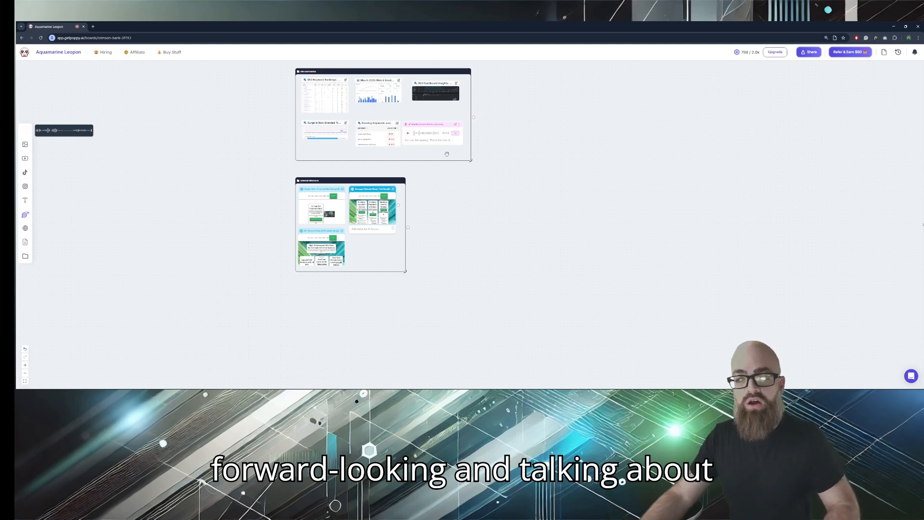
{"action": "left_click_drag", "start_coordinate": [471, 161], "coordinate": [470, 151]}
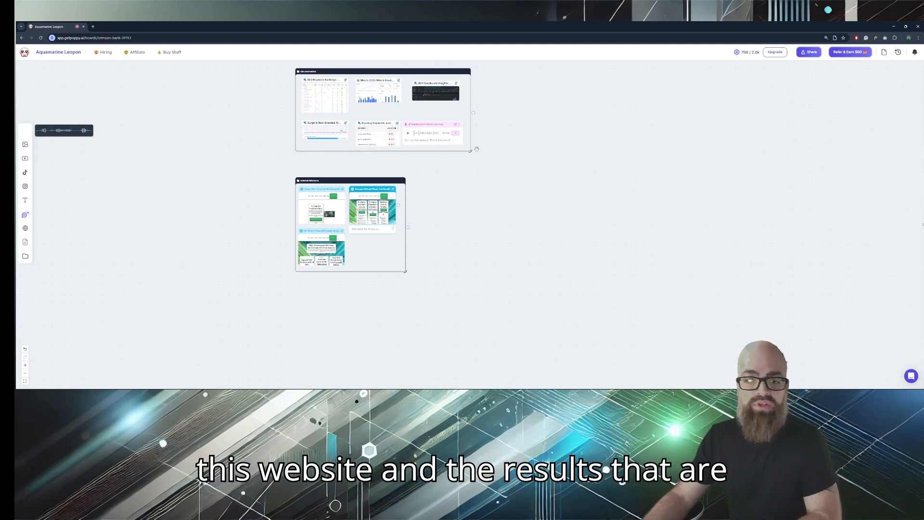
{"action": "left_click_drag", "start_coordinate": [471, 152], "coordinate": [466, 153]}
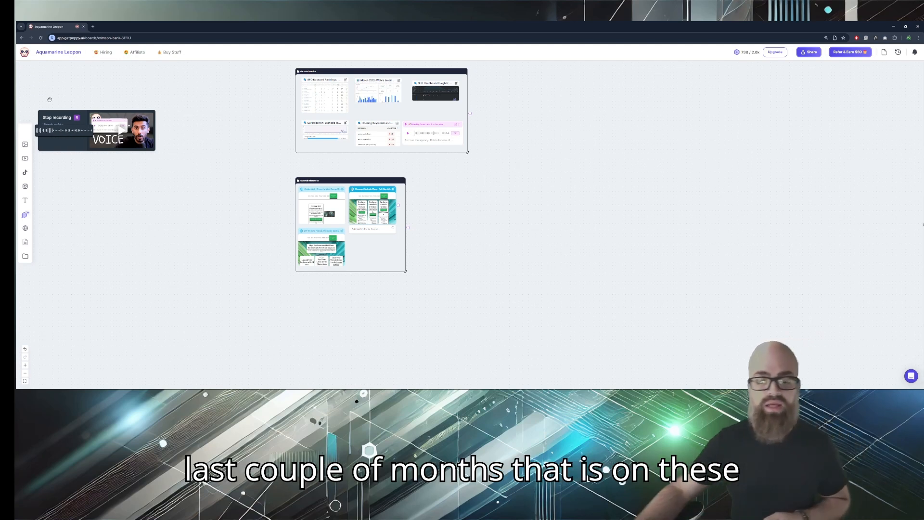
- Finish the recording and place its voice note in a new group directly below the external references group, resizing that group's frame
{"action": "left_click", "coordinate": [25, 131]}
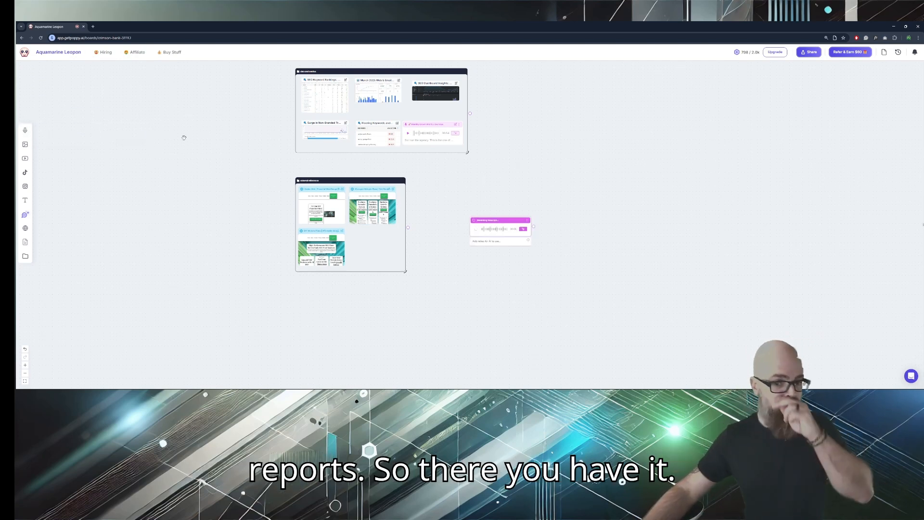
{"action": "left_click_drag", "start_coordinate": [505, 219], "coordinate": [327, 289]}
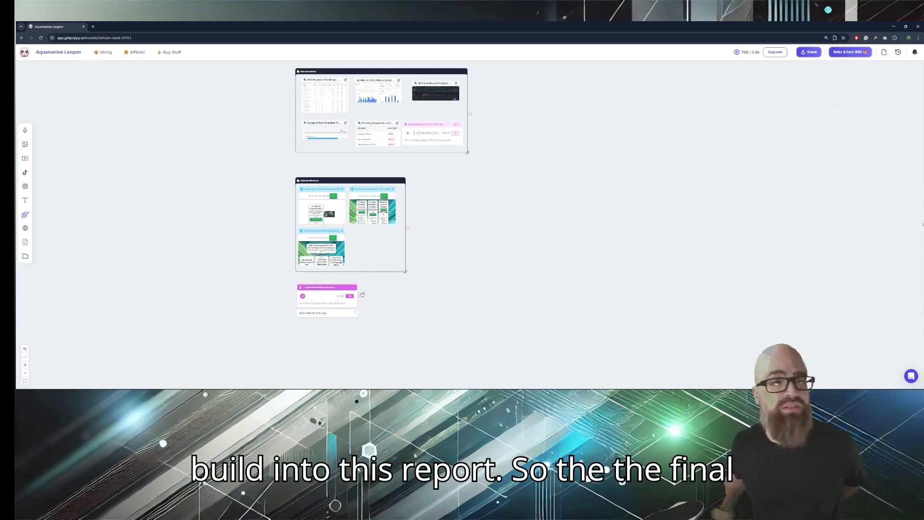
{"action": "left_click", "coordinate": [25, 255]}
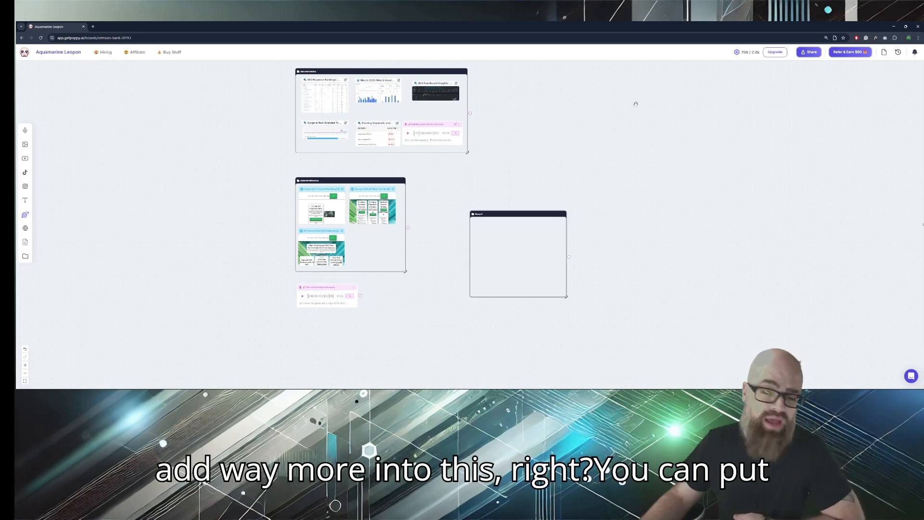
{"action": "left_click_drag", "start_coordinate": [528, 212], "coordinate": [429, 279]}
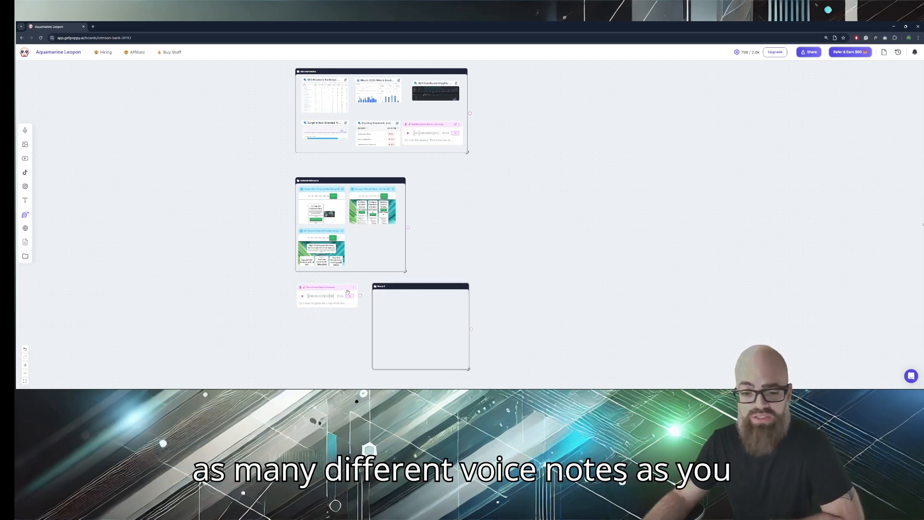
{"action": "mouse_move", "coordinate": [333, 287]}
{"action": "left_mouse_down"}
{"action": "mouse_move", "coordinate": [413, 293]}
{"action": "mouse_move", "coordinate": [336, 284]}
{"action": "left_mouse_up"}
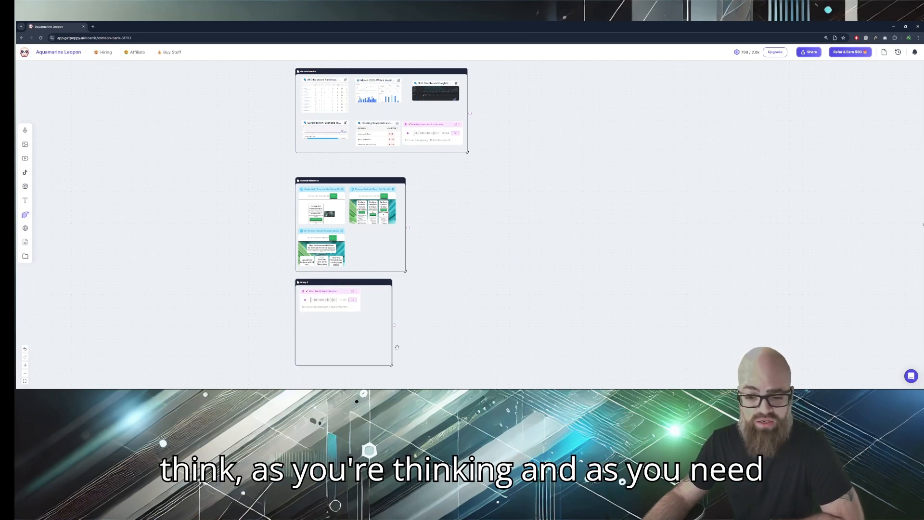
{"action": "left_click_drag", "start_coordinate": [391, 365], "coordinate": [407, 340]}
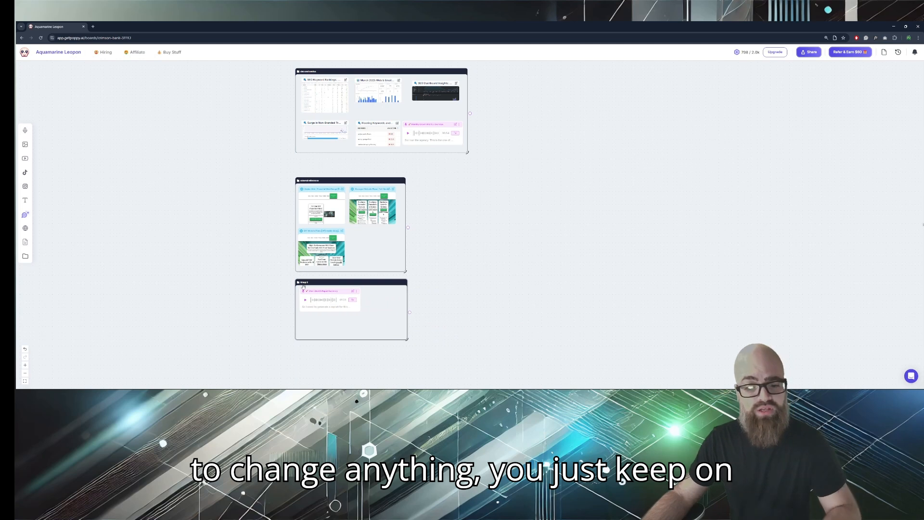
- Rename the new voice note group as "brand voice and goal"
{"action": "type", "text": "b"}
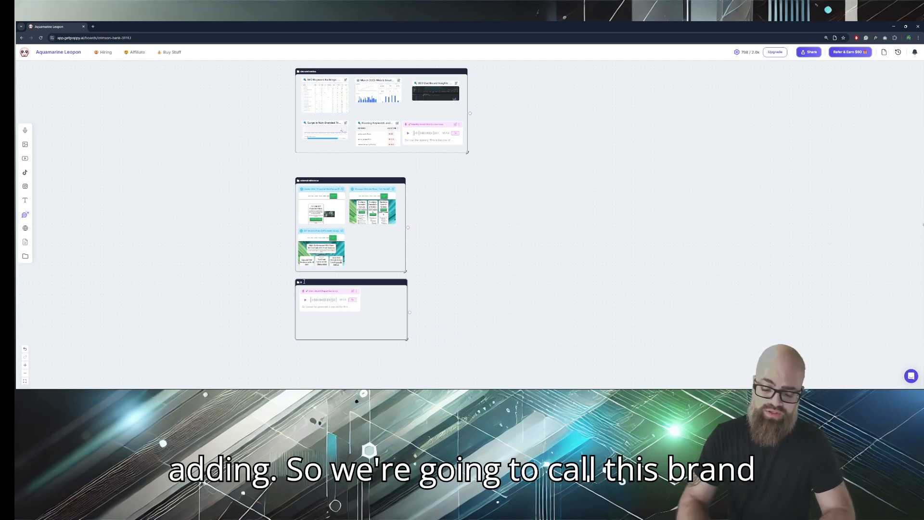
{"action": "type", "text": "rand voice and go"}
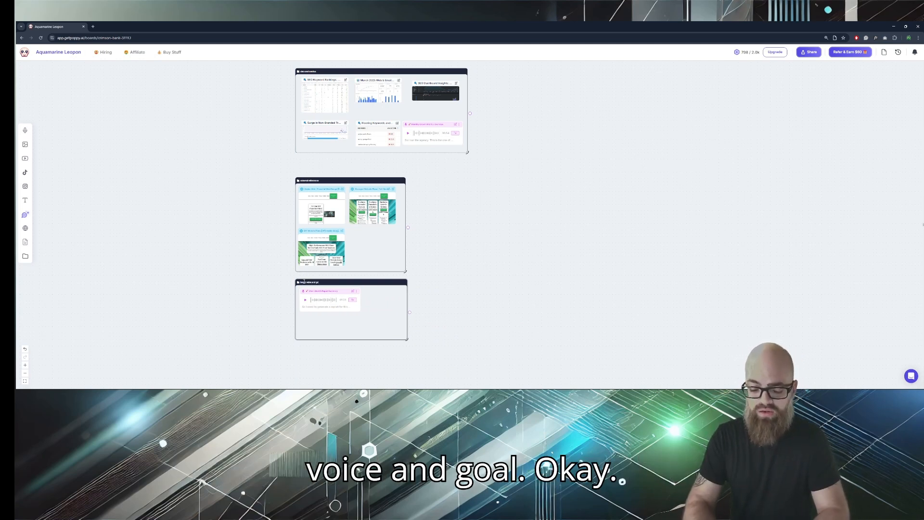
{"action": "type", "text": "al"}
{"action": "left_click_drag", "start_coordinate": [515, 268], "coordinate": [516, 267]}
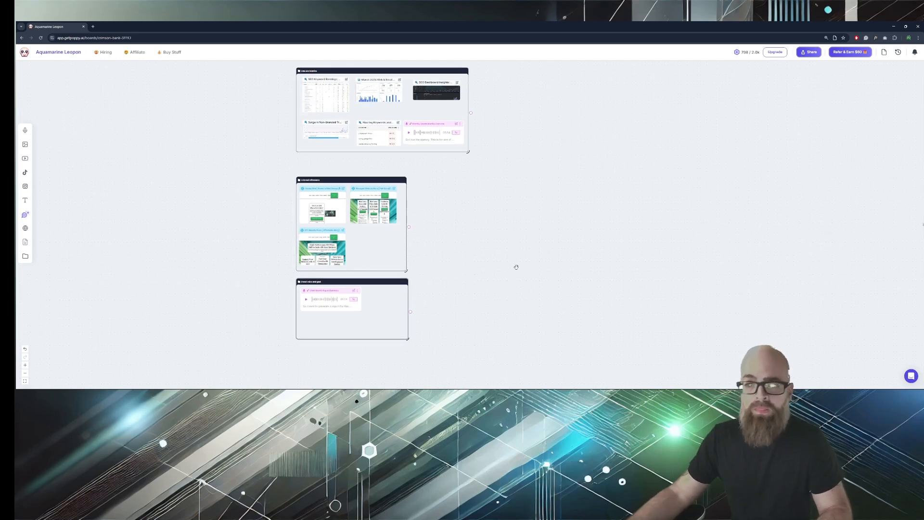
- Move the data and metrics group down close to the external references group and extend its name with "keywords and traffic"
{"action": "left_click_drag", "start_coordinate": [371, 65], "coordinate": [372, 86]}
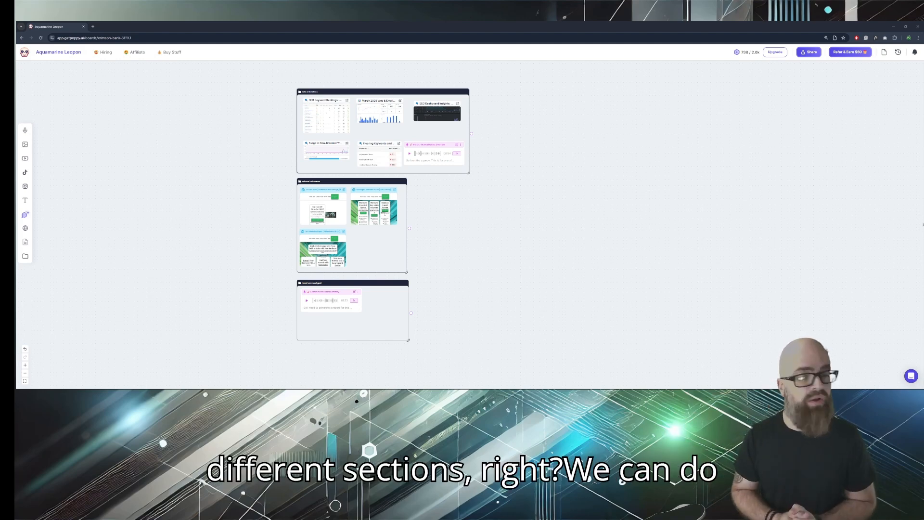
{"action": "left_click_drag", "start_coordinate": [344, 95], "coordinate": [345, 94]}
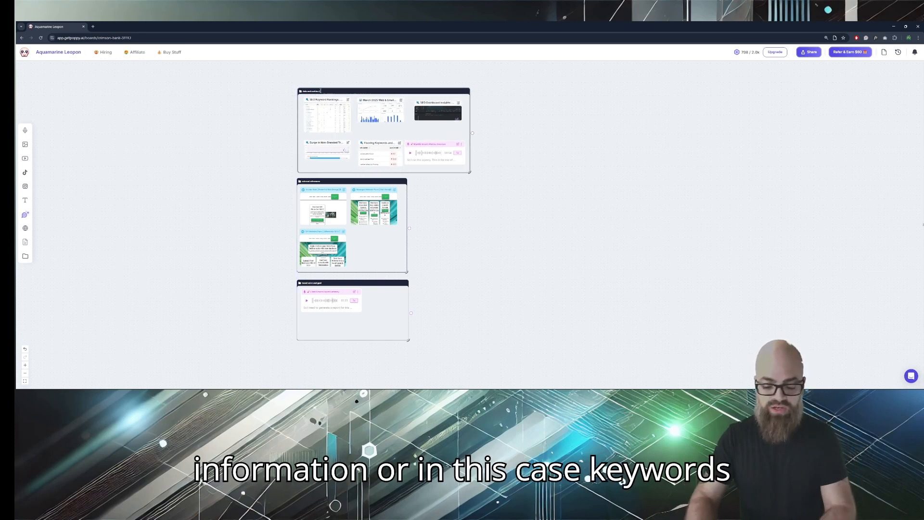
{"action": "type", "text": "and traffic"}
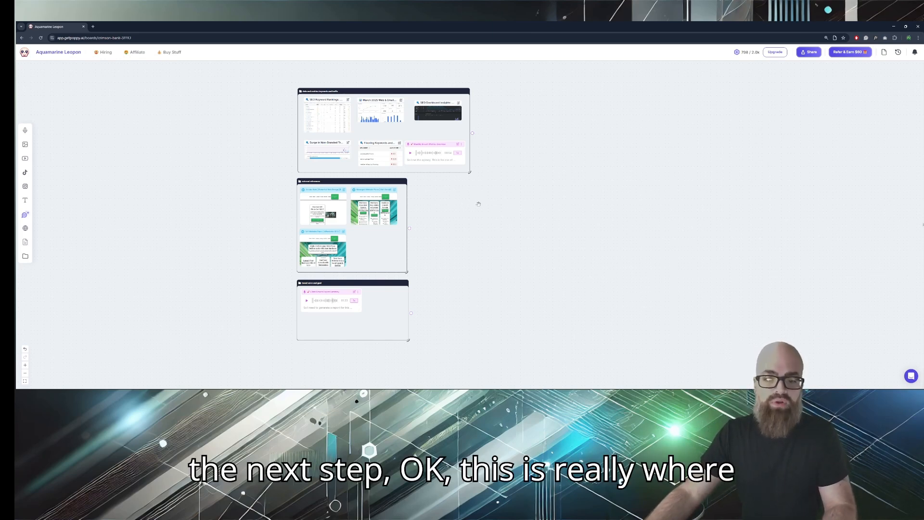
- Add an AI chat beside the groups, align its upper edge with the first group and enlarge it to span all three groups
{"action": "scroll", "coordinate": [477, 202], "scroll_direction": "right", "scroll_amount": 2}
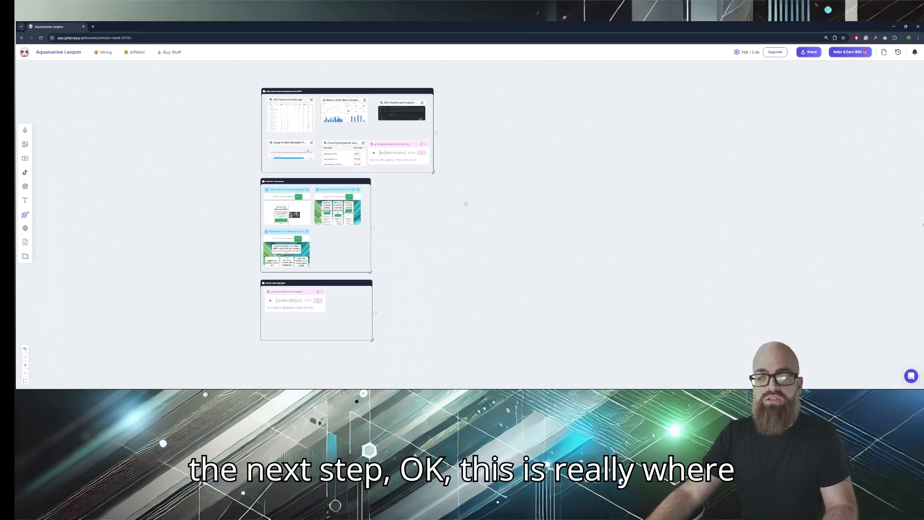
{"action": "left_click", "coordinate": [25, 215]}
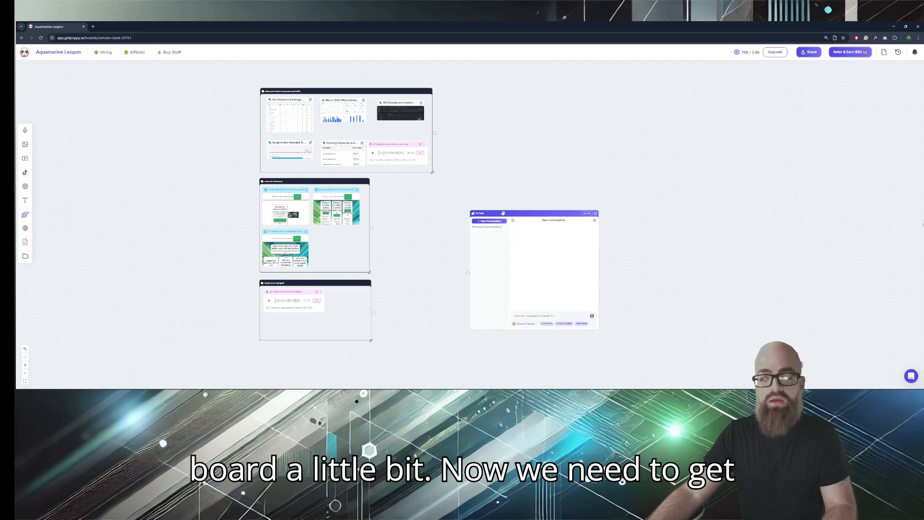
{"action": "left_click_drag", "start_coordinate": [545, 211], "coordinate": [533, 88]}
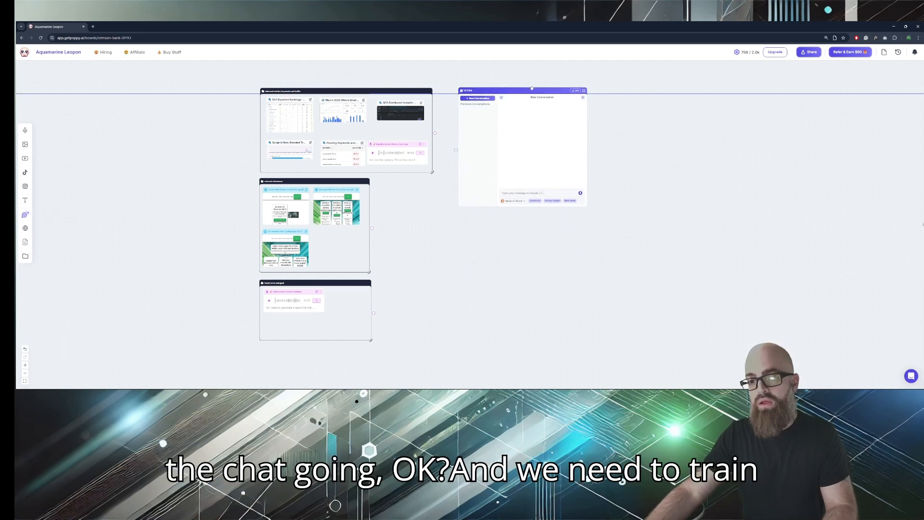
{"action": "left_click_drag", "start_coordinate": [587, 206], "coordinate": [618, 344]}
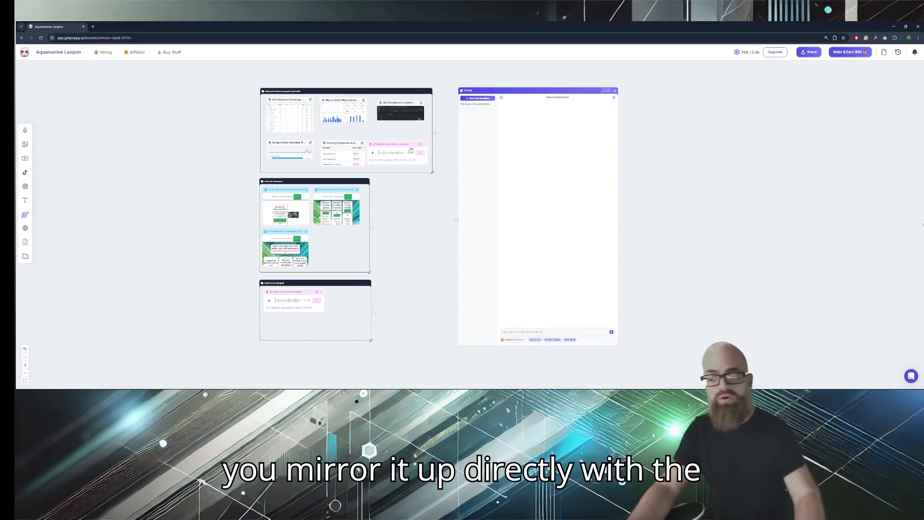
- Connect the data and metrics, external references, and brand voice and goal groups to the AI chat
{"action": "key", "text": "1"}
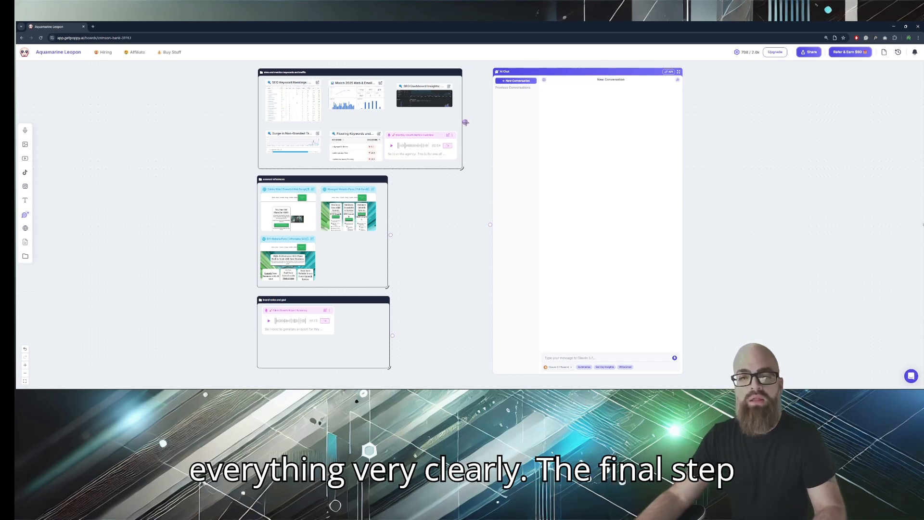
{"action": "left_click_drag", "start_coordinate": [482, 216], "coordinate": [490, 225]}
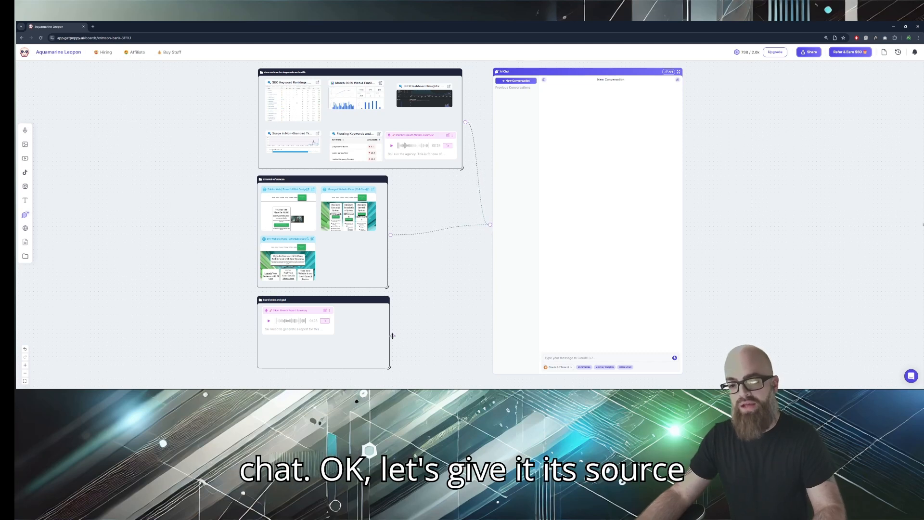
{"action": "left_click_drag", "start_coordinate": [494, 240], "coordinate": [490, 224]}
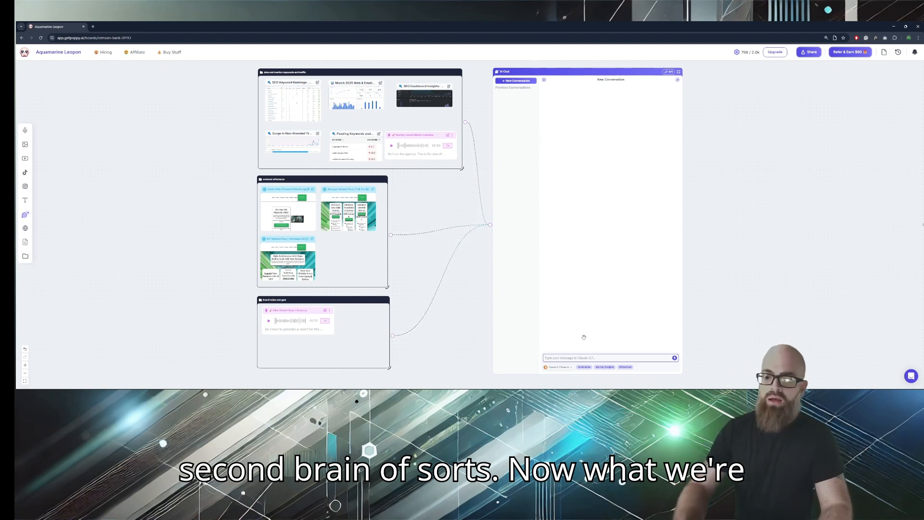
- Send the prompt "analyze my tone and goals" in the AI chat
{"action": "type", "text": "ana"}
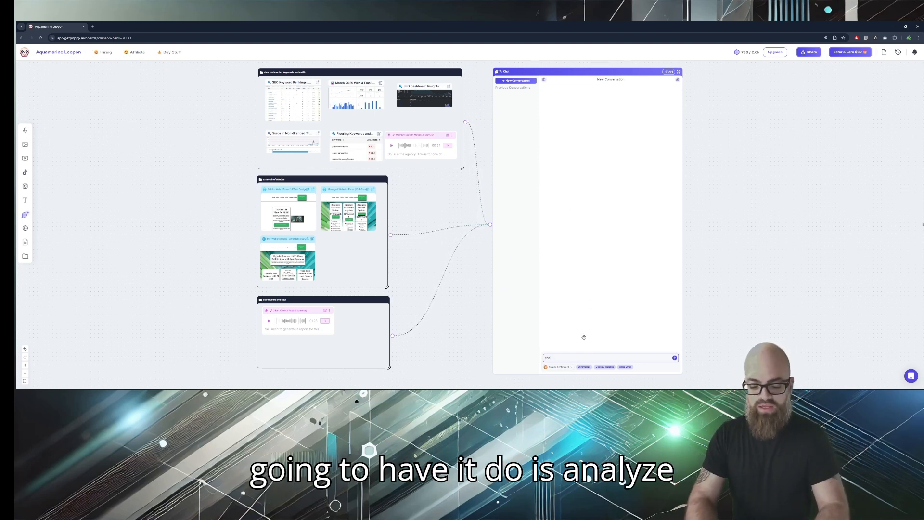
{"action": "type", "text": "lyz"}
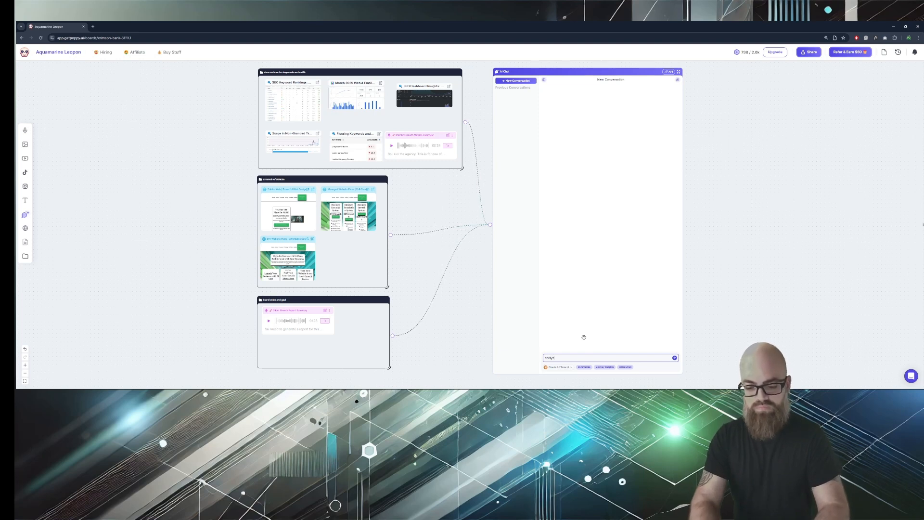
{"action": "type", "text": "e my "}
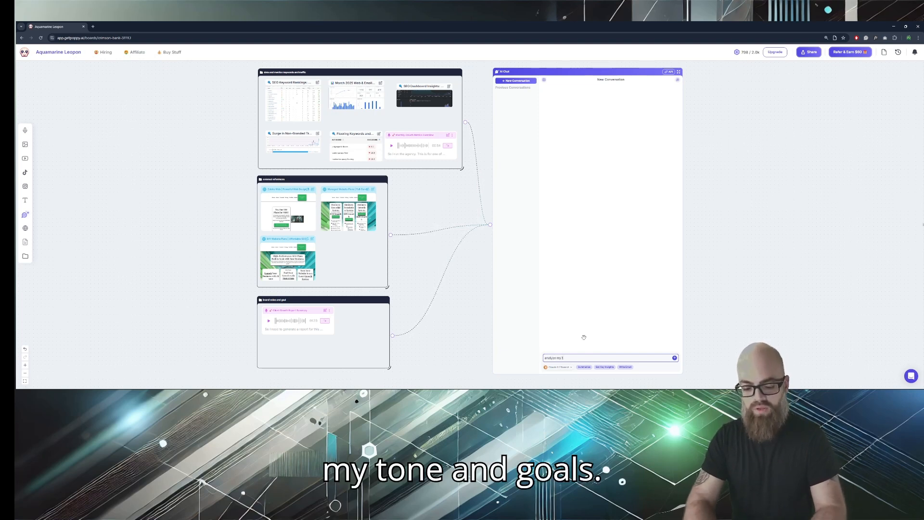
{"action": "type", "text": "tone and goals"}
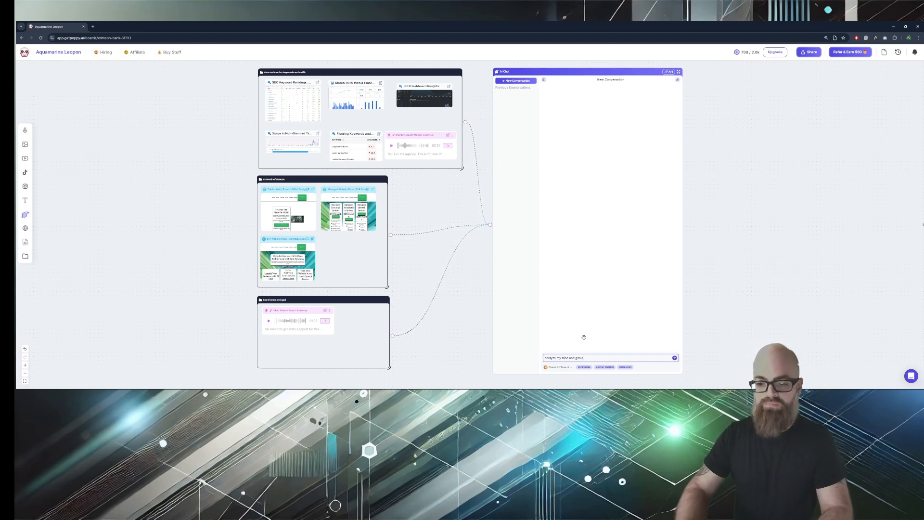
{"action": "key", "text": "Return"}
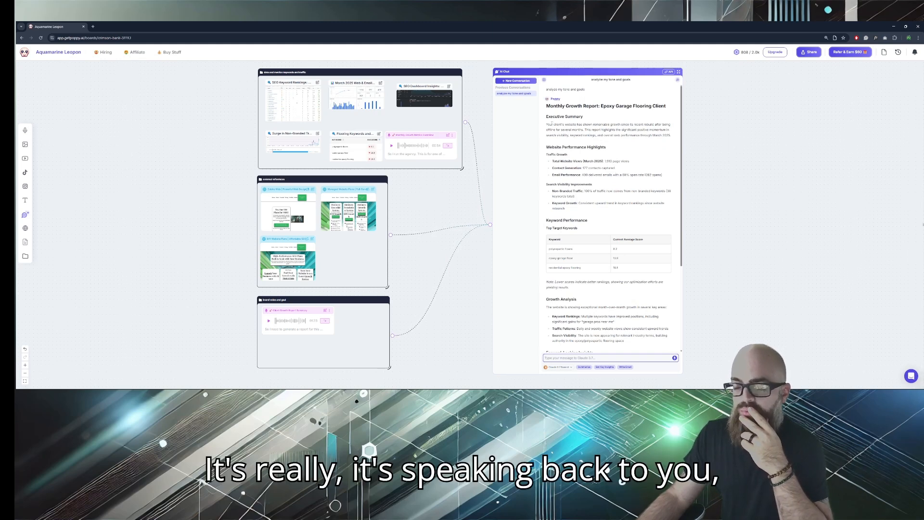
- Examine the AI chat's reply from the executive summary and website performance highlights through the growth analysis and forward-looking insights
{"action": "left_click_drag", "start_coordinate": [553, 125], "coordinate": [608, 157]}
{"action": "left_click", "coordinate": [597, 130]}
{"action": "scroll", "coordinate": [587, 138], "scroll_direction": "up", "scroll_amount": 1}
{"action": "left_click", "coordinate": [620, 165]}
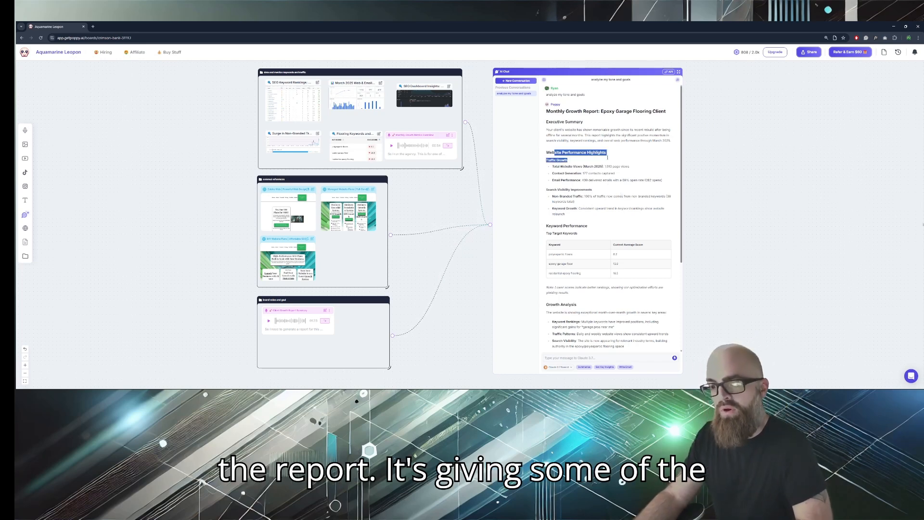
{"action": "left_click", "coordinate": [605, 192]}
{"action": "left_click_drag", "start_coordinate": [664, 181], "coordinate": [553, 160]}
{"action": "left_click", "coordinate": [595, 188]}
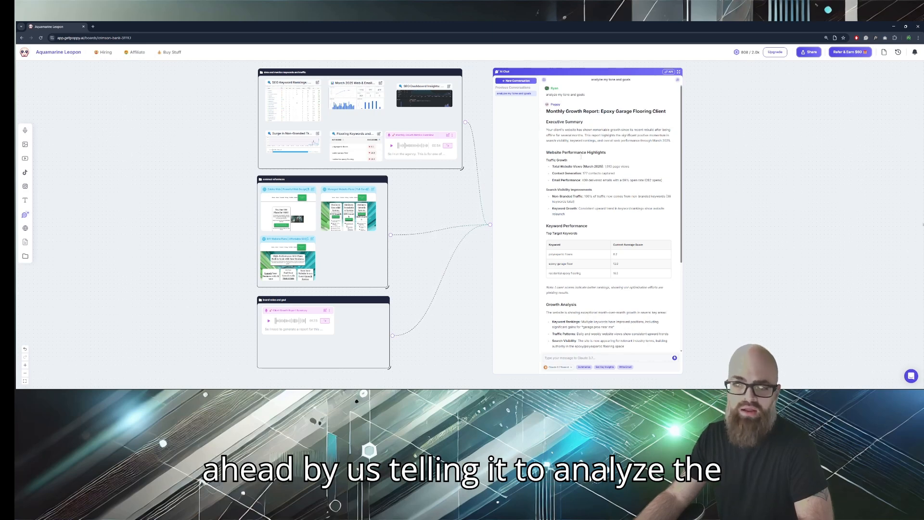
{"action": "left_click_drag", "start_coordinate": [579, 95], "coordinate": [540, 95]}
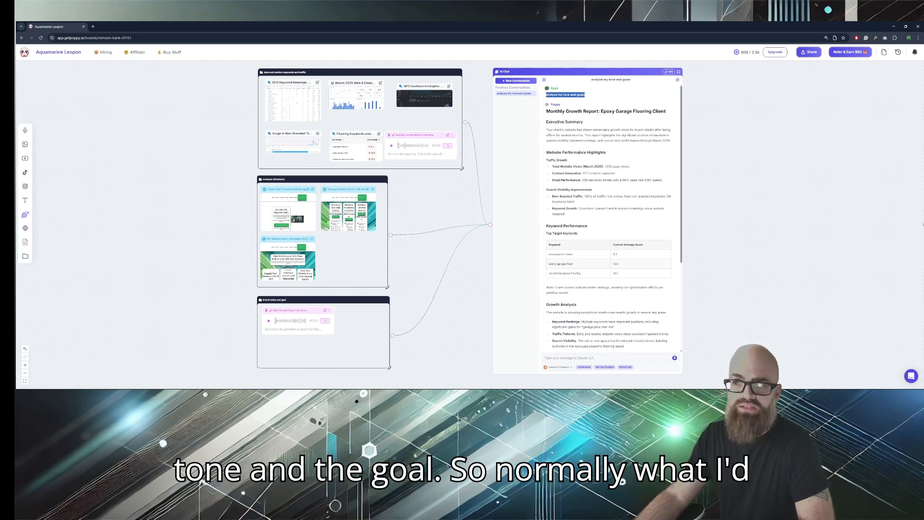
{"action": "left_click", "coordinate": [590, 126]}
{"action": "scroll", "coordinate": [597, 188], "scroll_direction": "down", "scroll_amount": 3}
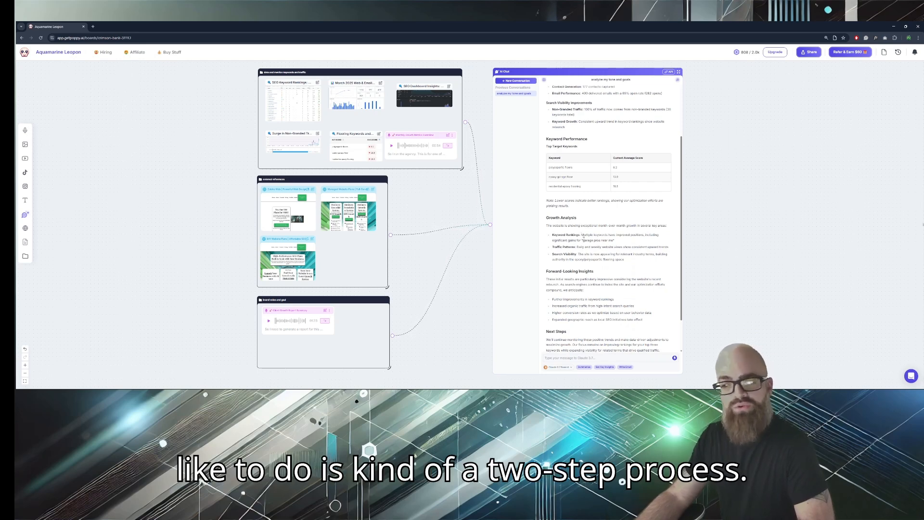
{"action": "left_click_drag", "start_coordinate": [594, 272], "coordinate": [590, 226]}
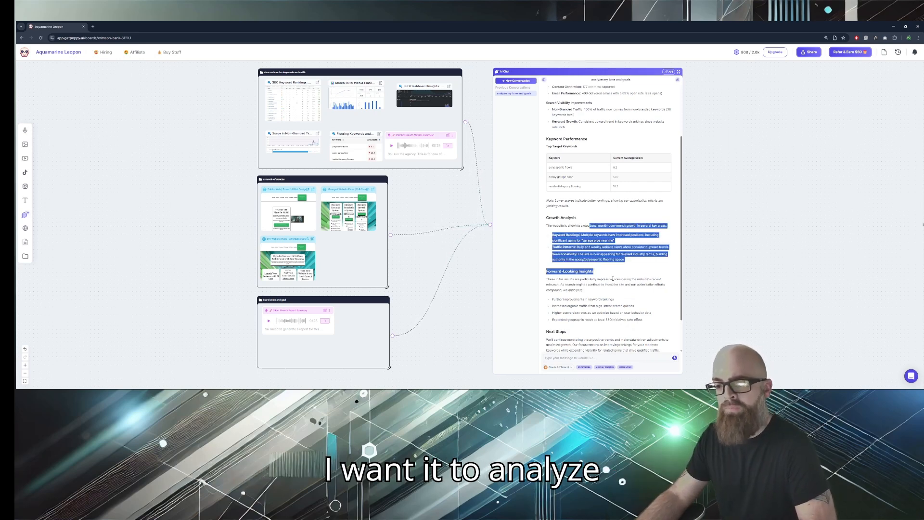
- Send the prompt "give me an overview of the data that will be shown on the report" in the AI chat
{"action": "left_click", "coordinate": [613, 280]}
{"action": "scroll", "coordinate": [613, 280], "scroll_direction": "down", "scroll_amount": 2}
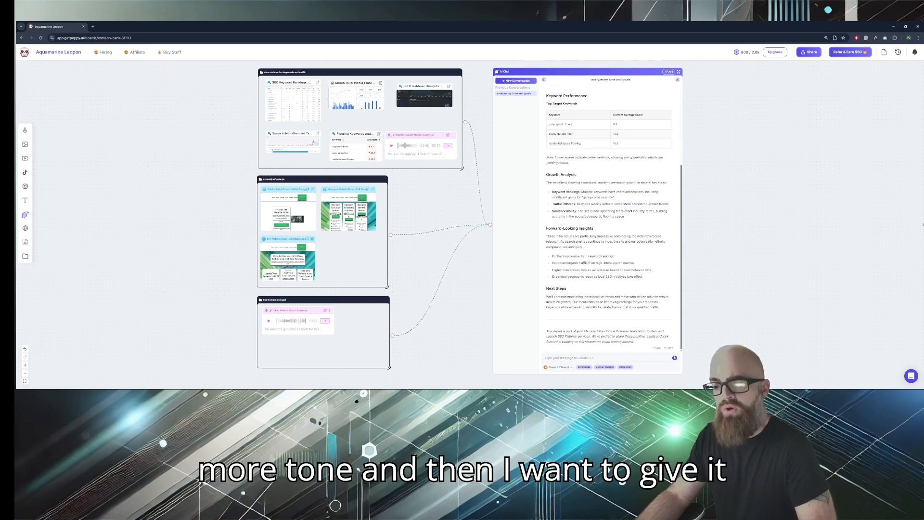
{"action": "left_click_drag", "start_coordinate": [632, 342], "coordinate": [587, 210]}
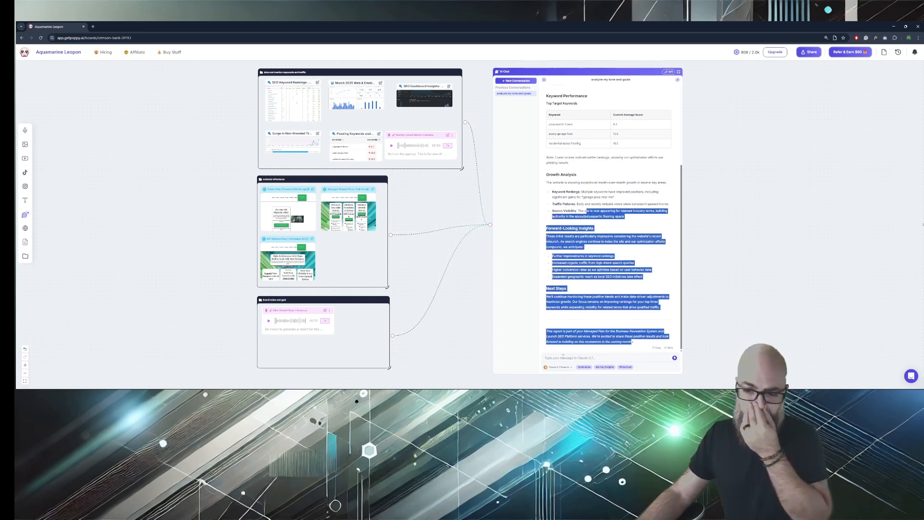
{"action": "left_click", "coordinate": [573, 358]}
{"action": "type", "text": "give"}
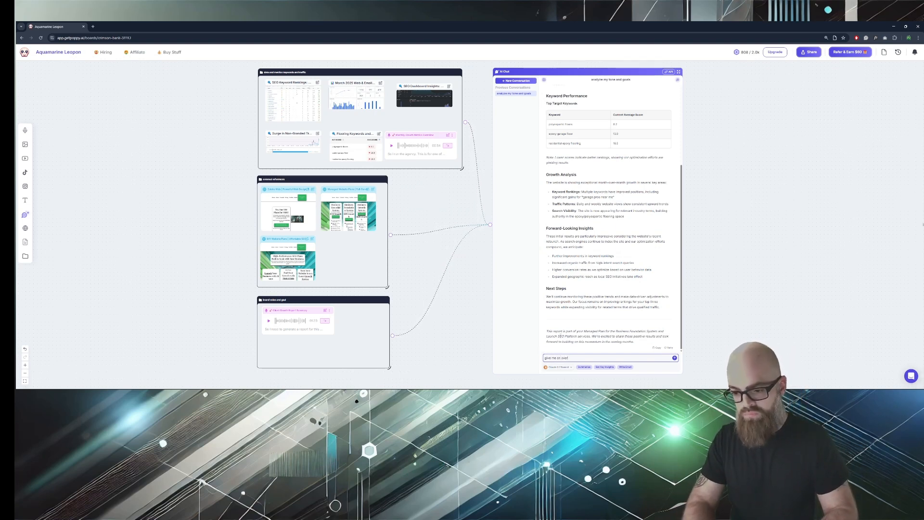
{"action": "type", "text": "me an overview "}
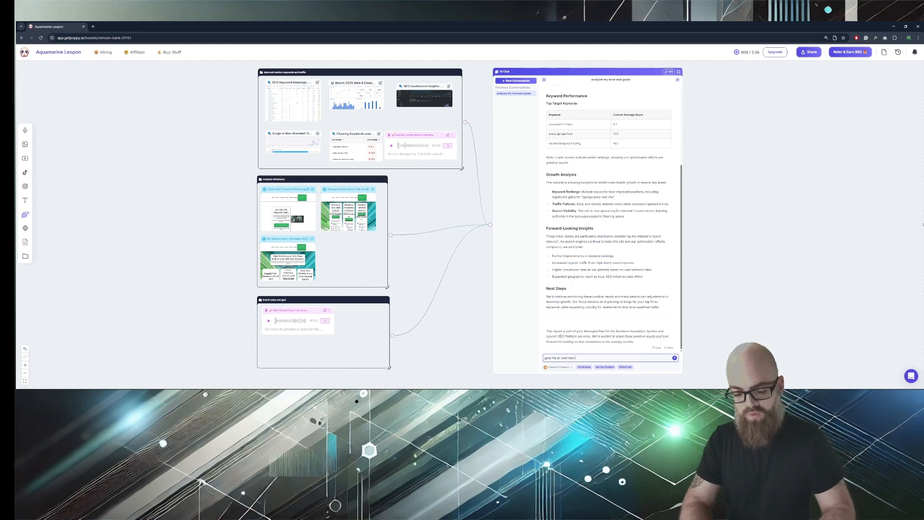
{"action": "type", "text": "of the data"}
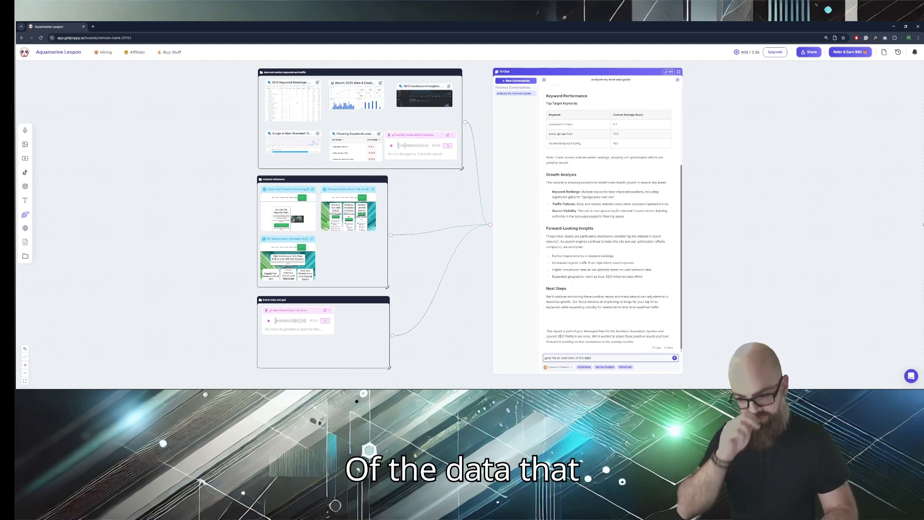
{"action": "type", "text": " that will be"}
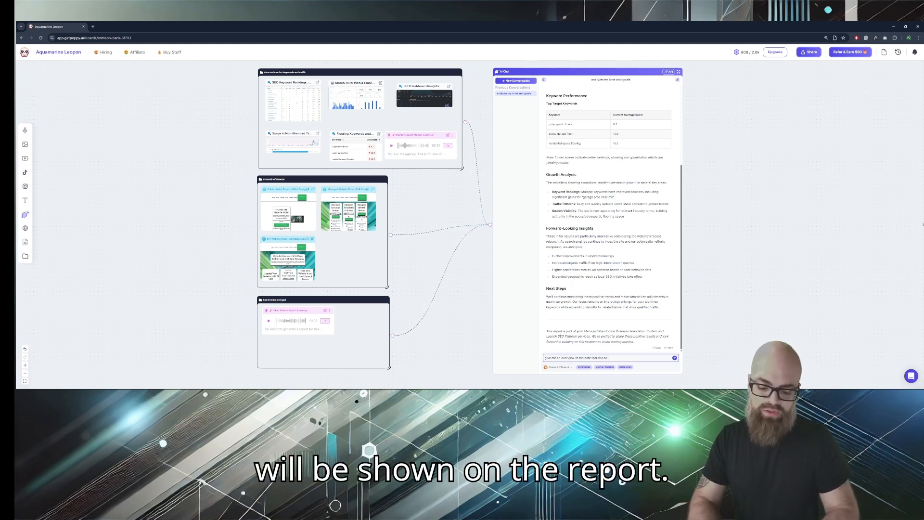
{"action": "type", "text": " shown on the report"}
{"action": "key", "text": "Return"}
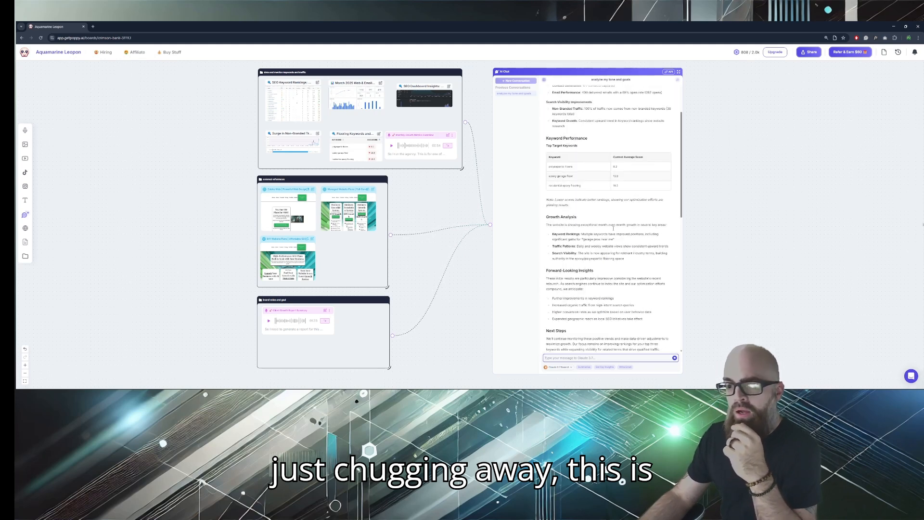
- Review the tone of the first reply, from its executive summary through the keyword performance, growth analysis, forward-looking insights and next steps
{"action": "scroll", "coordinate": [613, 227], "scroll_direction": "up", "scroll_amount": 4}
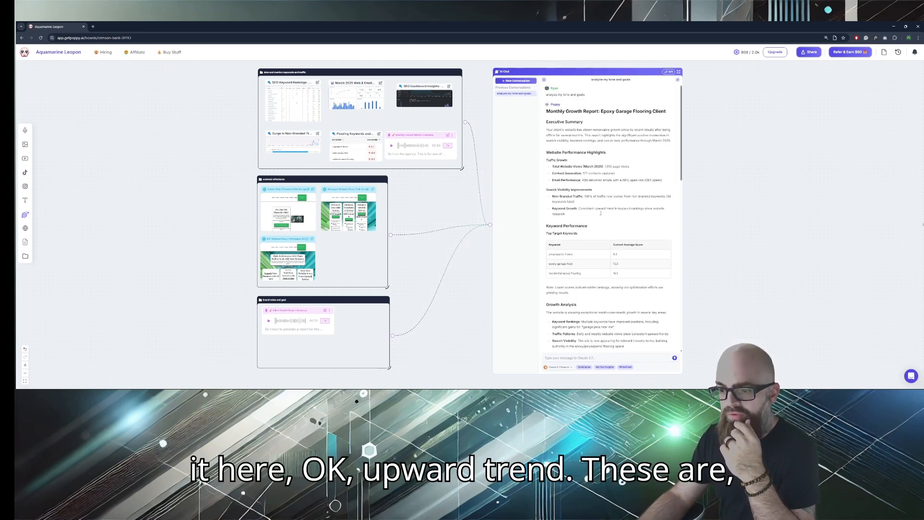
{"action": "left_click_drag", "start_coordinate": [566, 215], "coordinate": [574, 207]}
{"action": "left_click", "coordinate": [575, 203]}
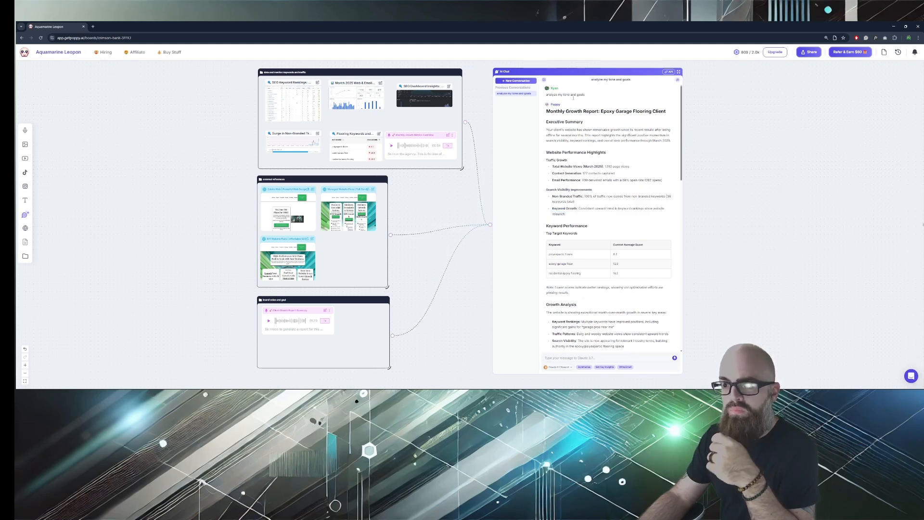
{"action": "left_click_drag", "start_coordinate": [570, 130], "coordinate": [612, 137]}
{"action": "left_click", "coordinate": [614, 140]}
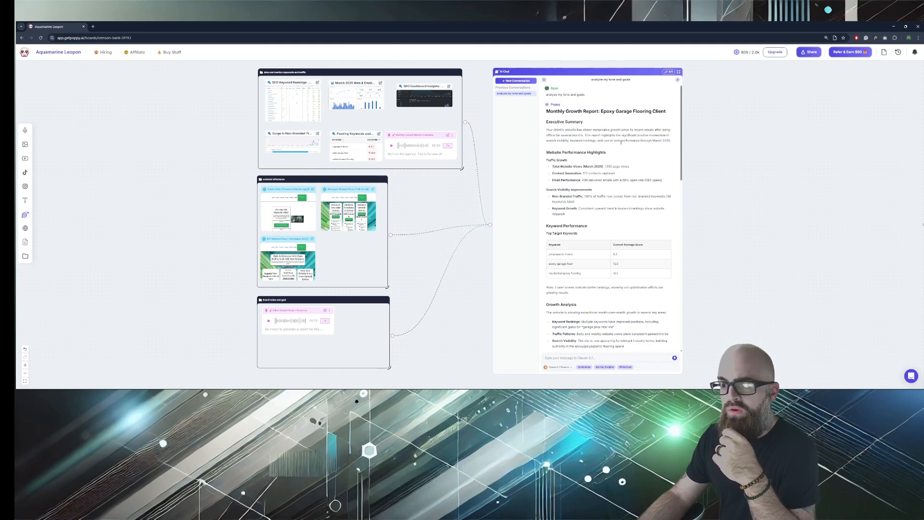
{"action": "scroll", "coordinate": [613, 182], "scroll_direction": "down", "scroll_amount": 3}
{"action": "scroll", "coordinate": [598, 225], "scroll_direction": "down", "scroll_amount": 3}
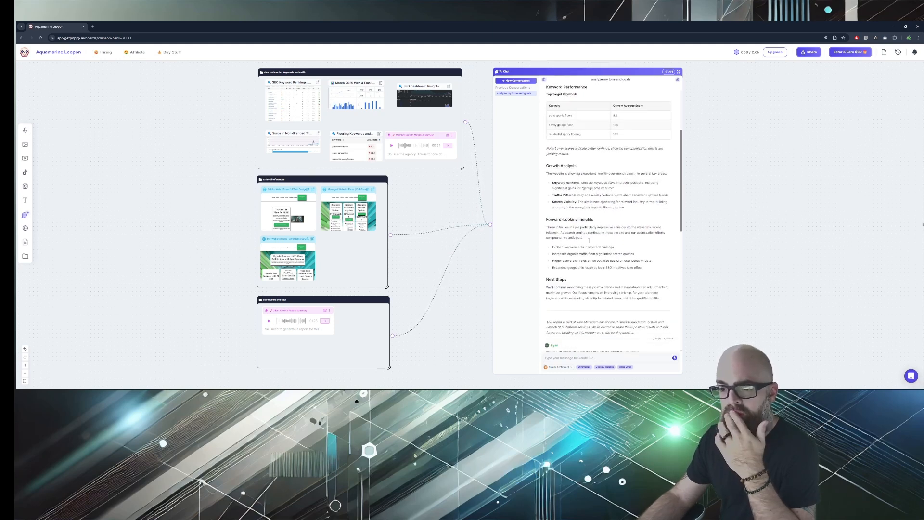
{"action": "left_click_drag", "start_coordinate": [570, 287], "coordinate": [587, 233]}
{"action": "left_click", "coordinate": [640, 292]}
{"action": "left_click", "coordinate": [618, 249]}
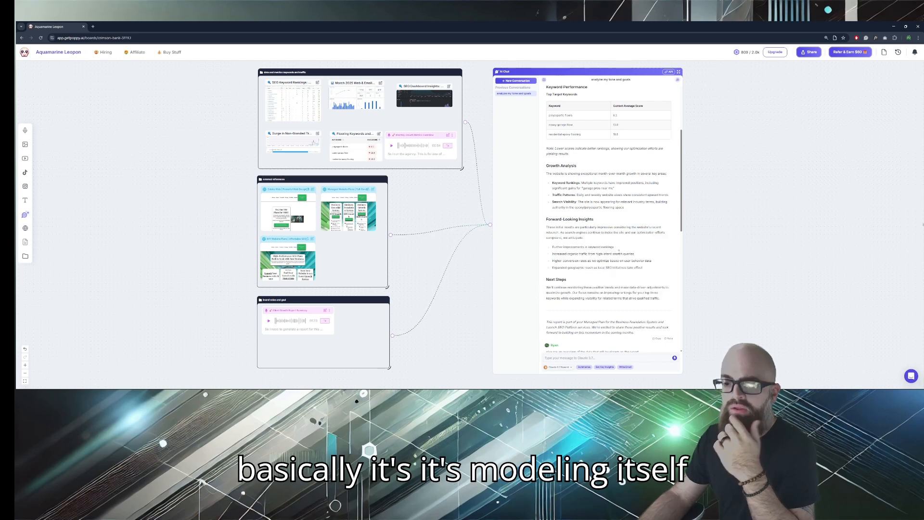
{"action": "scroll", "coordinate": [618, 251], "scroll_direction": "down", "scroll_amount": 4}
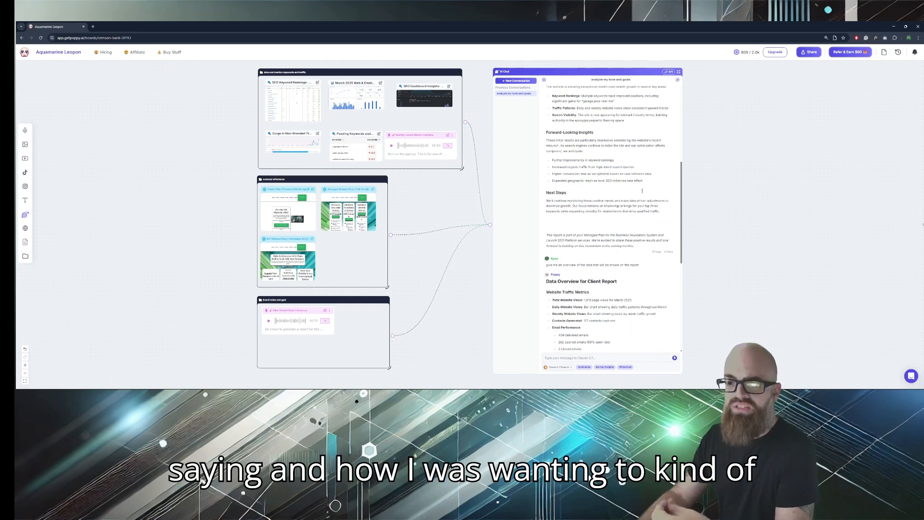
{"action": "left_click_drag", "start_coordinate": [567, 192], "coordinate": [575, 146]}
{"action": "left_click", "coordinate": [596, 197]}
{"action": "scroll", "coordinate": [596, 197], "scroll_direction": "up", "scroll_amount": 4}
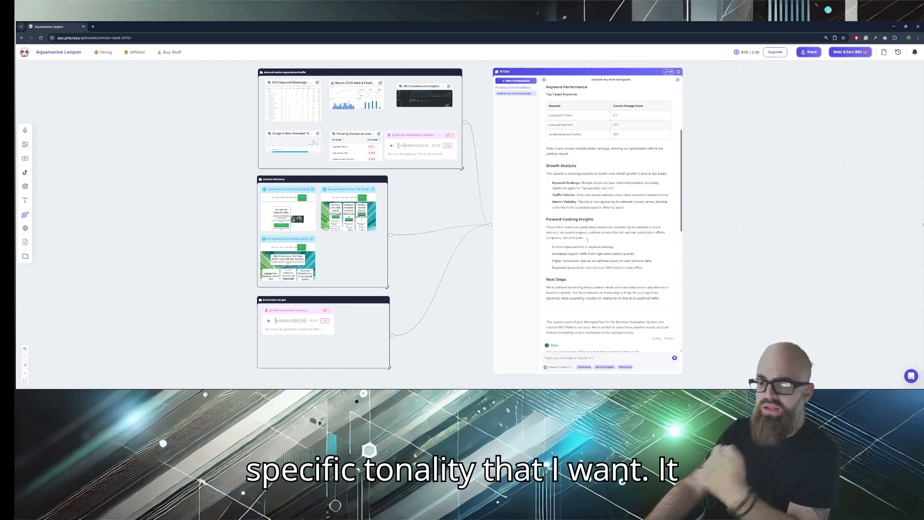
{"action": "scroll", "coordinate": [607, 196], "scroll_direction": "up", "scroll_amount": 2}
{"action": "left_click_drag", "start_coordinate": [557, 200], "coordinate": [584, 206]}
{"action": "left_click", "coordinate": [584, 206]}
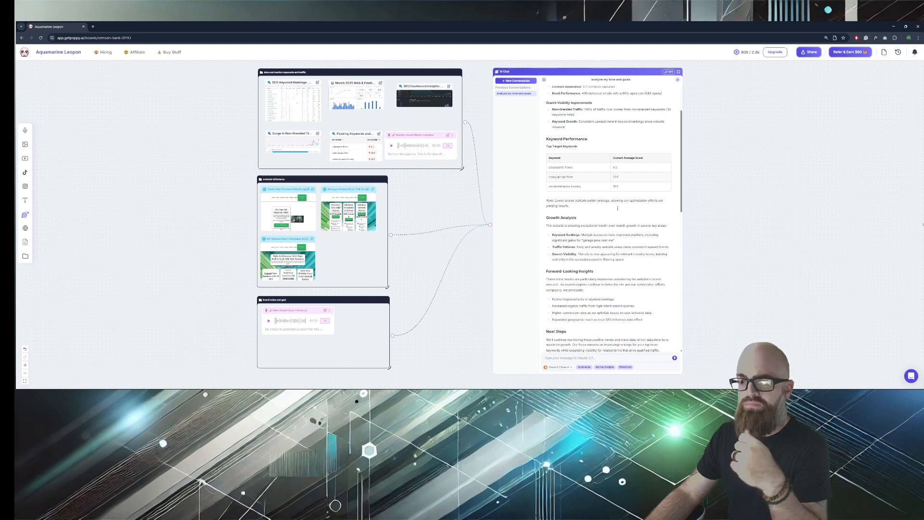
{"action": "scroll", "coordinate": [613, 213], "scroll_direction": "up", "scroll_amount": 4}
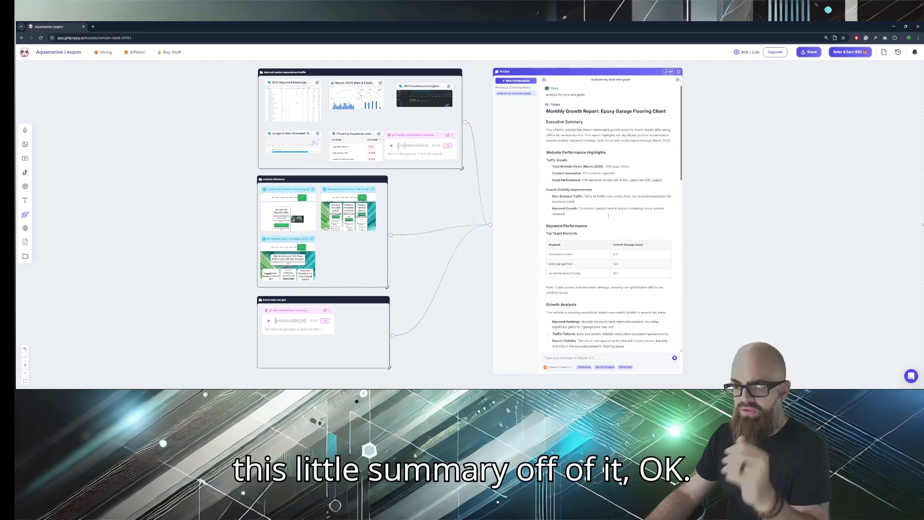
- Examine the data overview reply, covering the website traffic metrics, keyword performance data and search visibility metrics
{"action": "scroll", "coordinate": [608, 216], "scroll_direction": "down", "scroll_amount": 18}
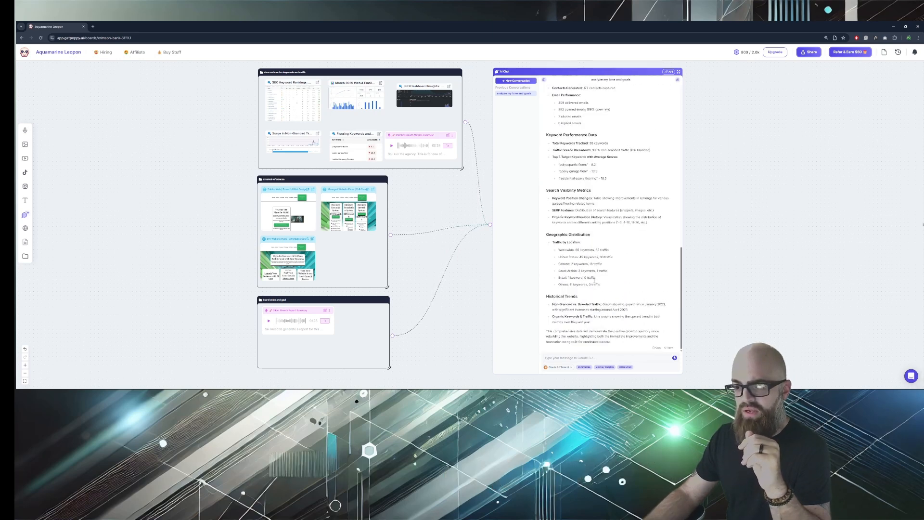
{"action": "scroll", "coordinate": [595, 278], "scroll_direction": "up", "scroll_amount": 2}
{"action": "left_click_drag", "start_coordinate": [584, 119], "coordinate": [631, 164]}
{"action": "left_click", "coordinate": [634, 171]}
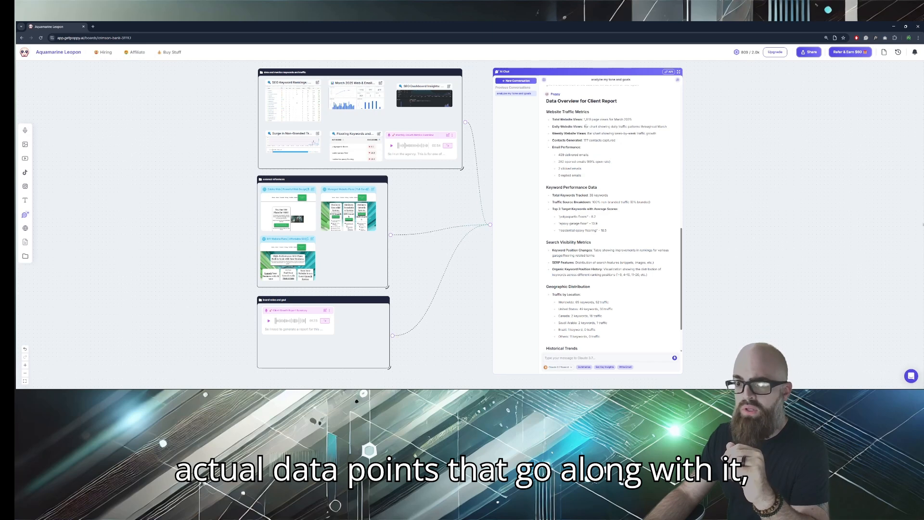
{"action": "left_click_drag", "start_coordinate": [584, 126], "coordinate": [621, 143]}
{"action": "left_click", "coordinate": [591, 138]}
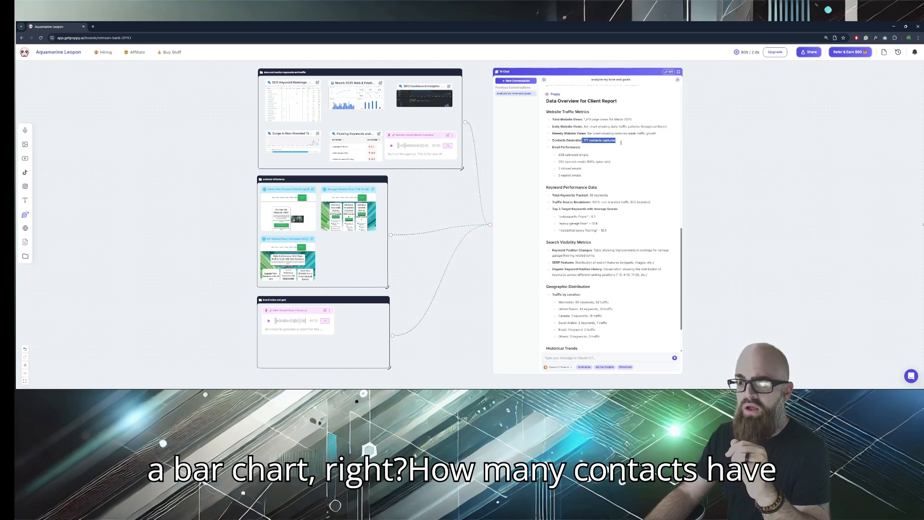
{"action": "left_click", "coordinate": [614, 165]}
{"action": "scroll", "coordinate": [614, 165], "scroll_direction": "down", "scroll_amount": 1}
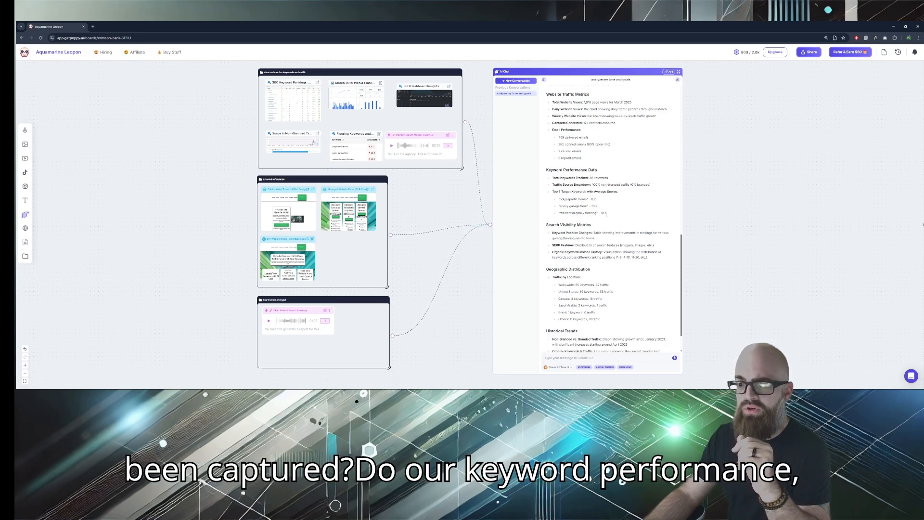
{"action": "left_click_drag", "start_coordinate": [552, 192], "coordinate": [607, 214]}
{"action": "left_click", "coordinate": [650, 186]}
{"action": "left_click_drag", "start_coordinate": [651, 185], "coordinate": [585, 178]}
{"action": "left_click", "coordinate": [612, 179]}
{"action": "left_click", "coordinate": [601, 213]}
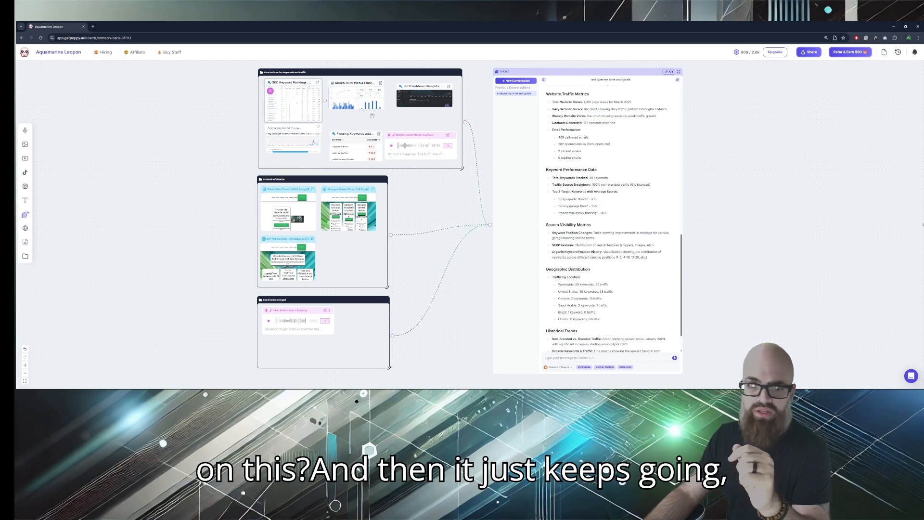
{"action": "scroll", "coordinate": [617, 204], "scroll_direction": "down", "scroll_amount": 2}
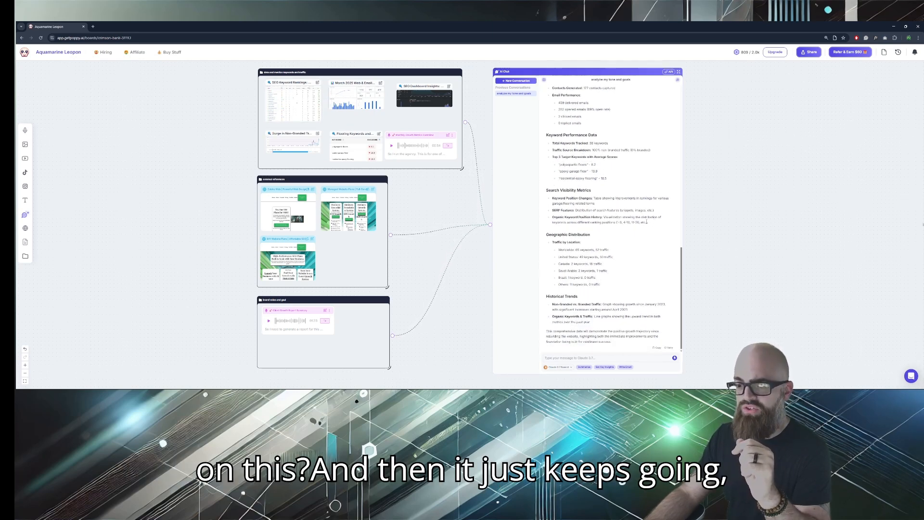
{"action": "left_click_drag", "start_coordinate": [647, 222], "coordinate": [552, 210]}
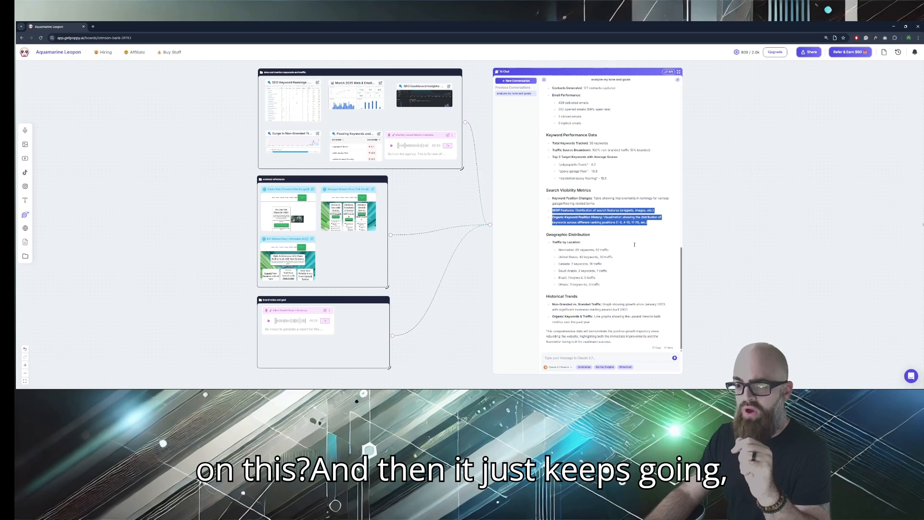
- Send the prompt "generate the report" in the AI chat
{"action": "left_click", "coordinate": [592, 356]}
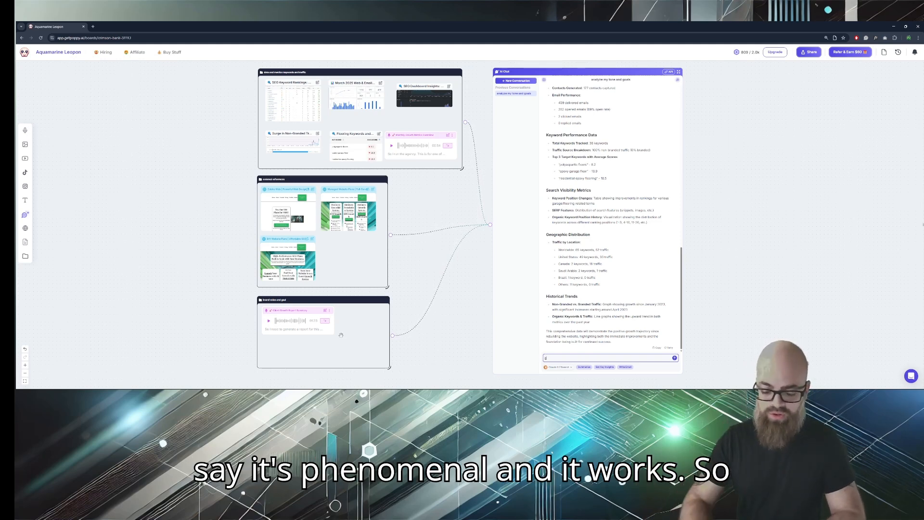
{"action": "type", "text": "ate the r"}
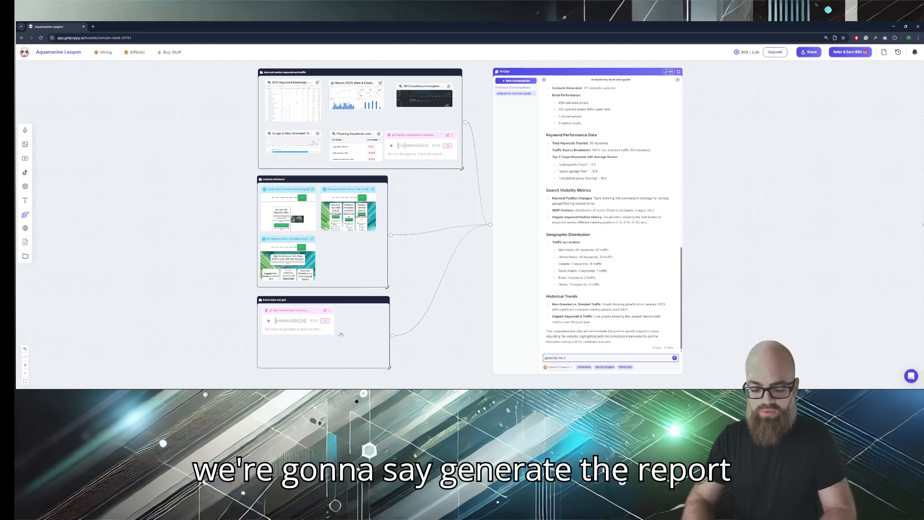
{"action": "type", "text": "eport"}
{"action": "key", "text": "Return"}
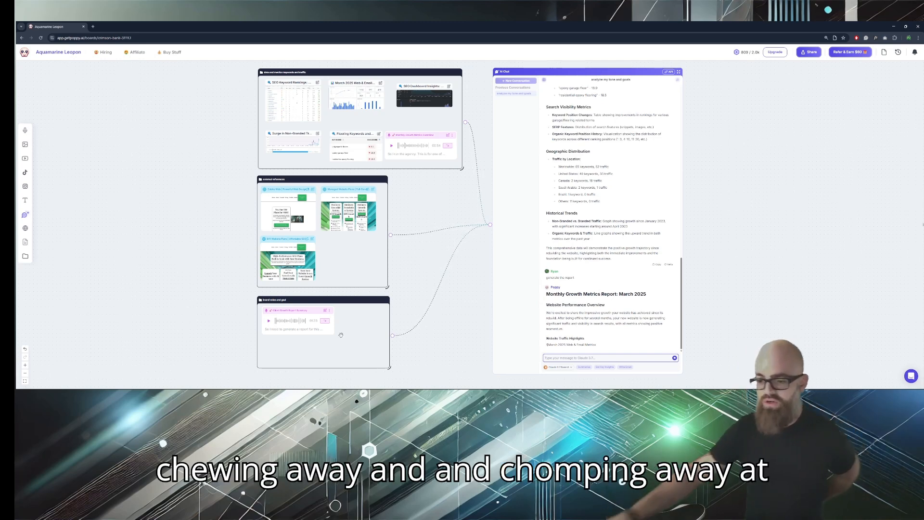
- Read through the generated monthly report, checking its embedded traffic and keyword screenshots, growth analysis and next steps
{"action": "scroll", "coordinate": [341, 335], "scroll_direction": "down", "scroll_amount": 3}
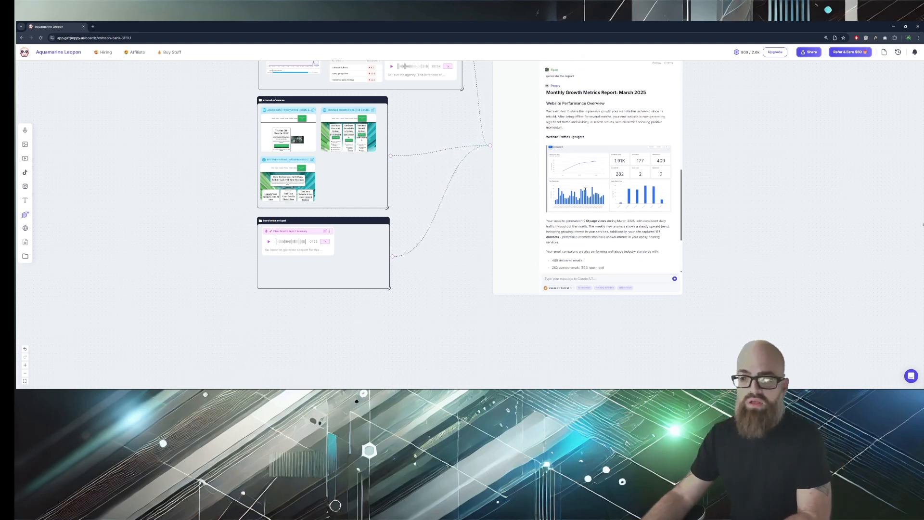
{"action": "scroll", "coordinate": [609, 231], "scroll_direction": "down", "scroll_amount": 3}
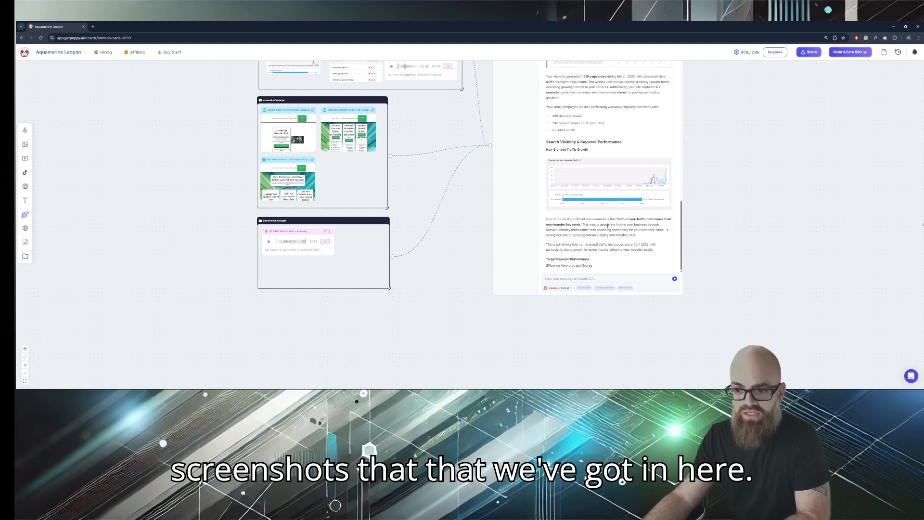
{"action": "scroll", "coordinate": [607, 225], "scroll_direction": "up", "scroll_amount": 1}
{"action": "scroll", "coordinate": [719, 224], "scroll_direction": "up", "scroll_amount": 3}
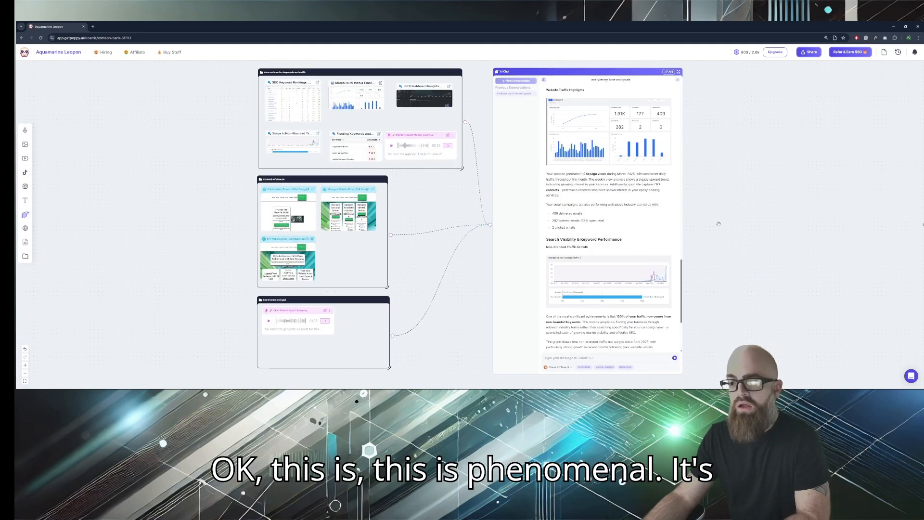
{"action": "scroll", "coordinate": [612, 253], "scroll_direction": "down", "scroll_amount": 2}
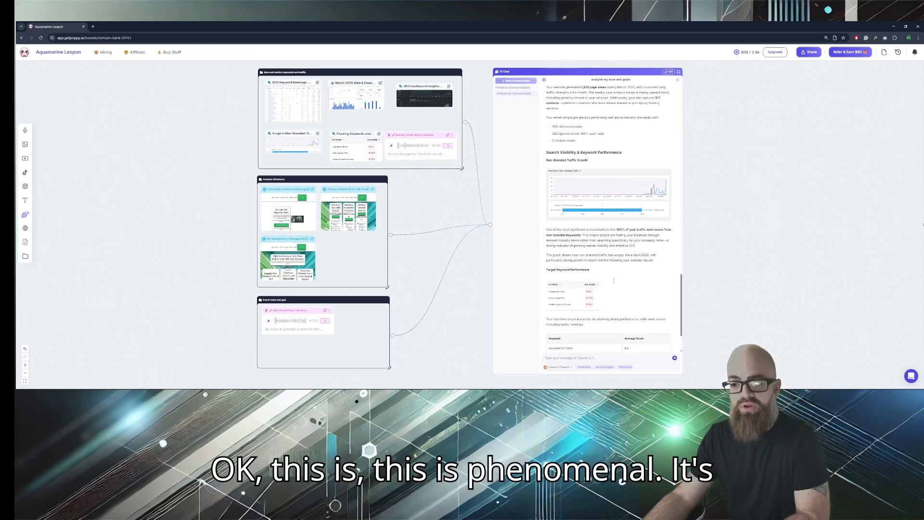
{"action": "scroll", "coordinate": [613, 281], "scroll_direction": "down", "scroll_amount": 4}
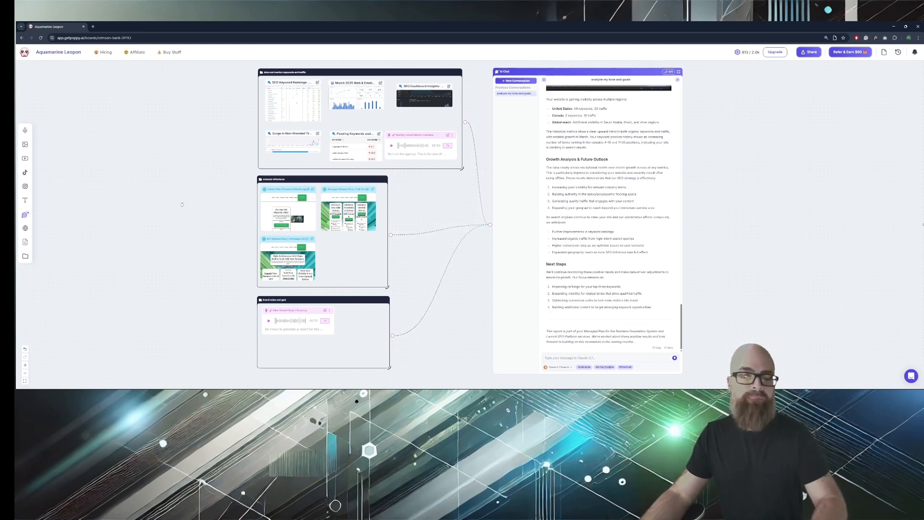
- Add a text note between the groups and the AI chat and paste the generated report into it
{"action": "left_click", "coordinate": [151, 195]}
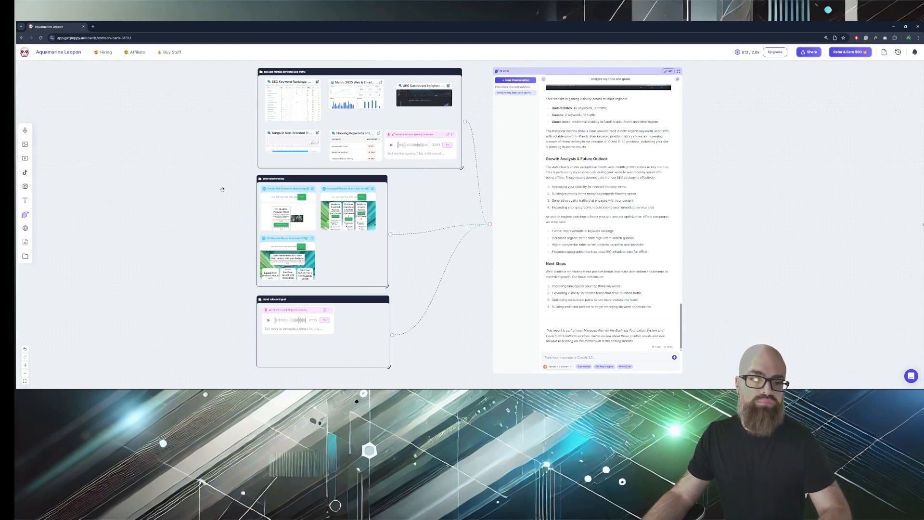
{"action": "left_click_drag", "start_coordinate": [169, 179], "coordinate": [222, 170]}
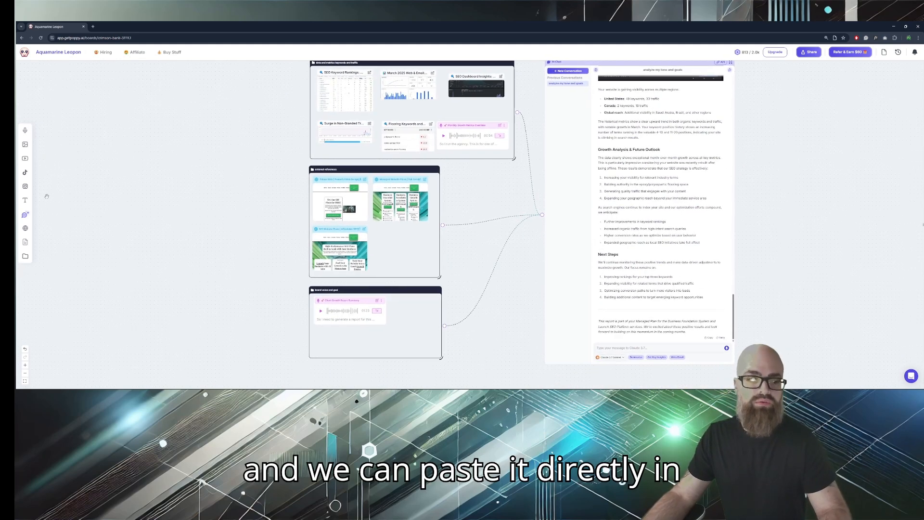
{"action": "left_click", "coordinate": [26, 202]}
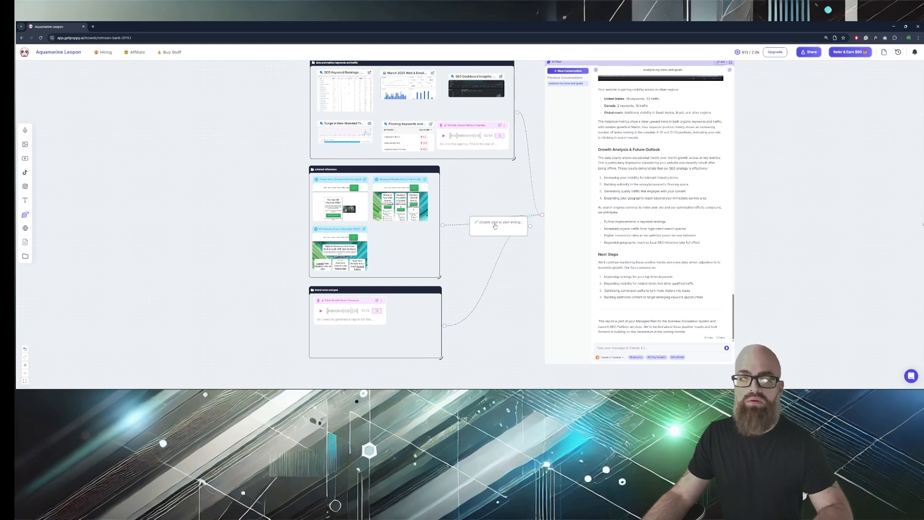
{"action": "key", "text": "ctrl+v"}
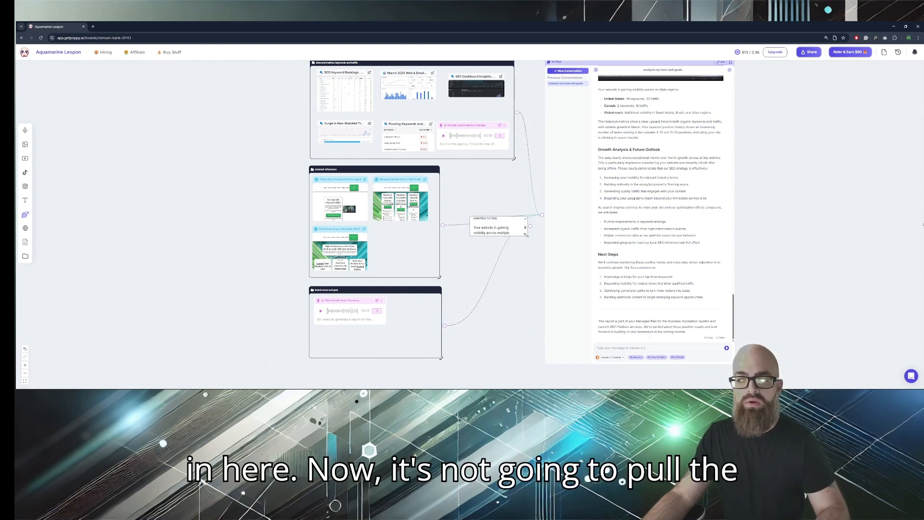
- Enlarge the report note to show its text and image links, and move it to the empty area left of the groups
{"action": "left_click_drag", "start_coordinate": [526, 235], "coordinate": [626, 336]}
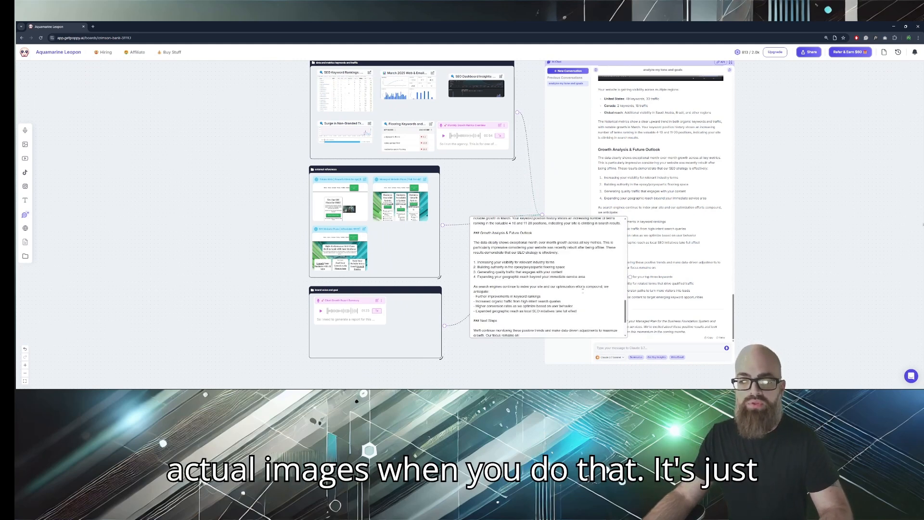
{"action": "scroll", "coordinate": [583, 291], "scroll_direction": "up", "scroll_amount": 4}
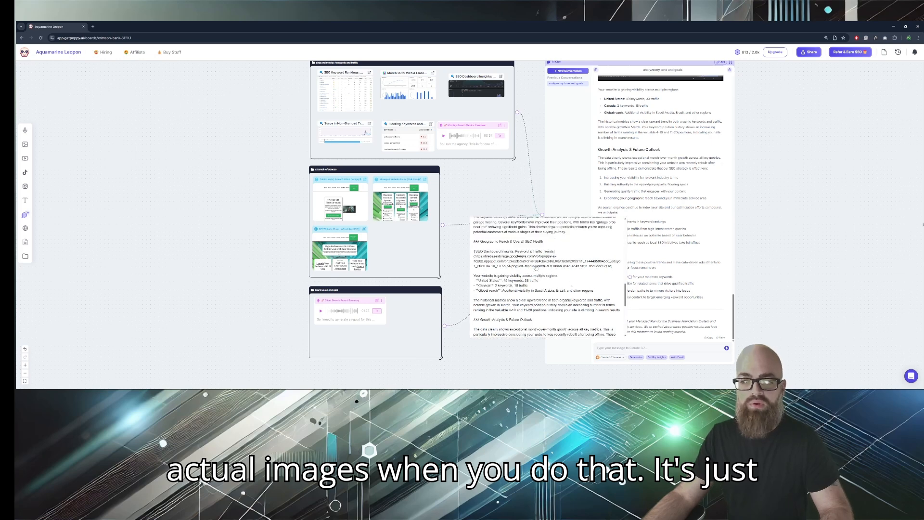
{"action": "left_click_drag", "start_coordinate": [613, 267], "coordinate": [591, 254]}
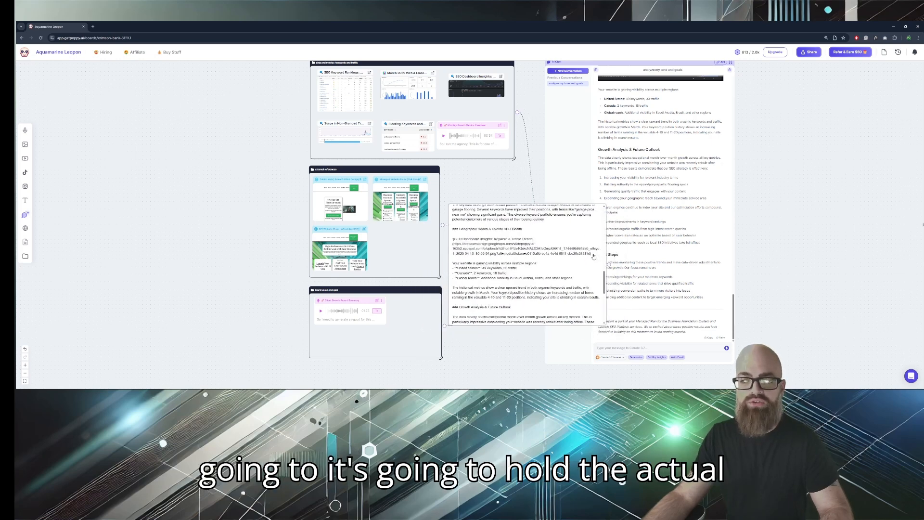
{"action": "left_click_drag", "start_coordinate": [531, 225], "coordinate": [202, 171]}
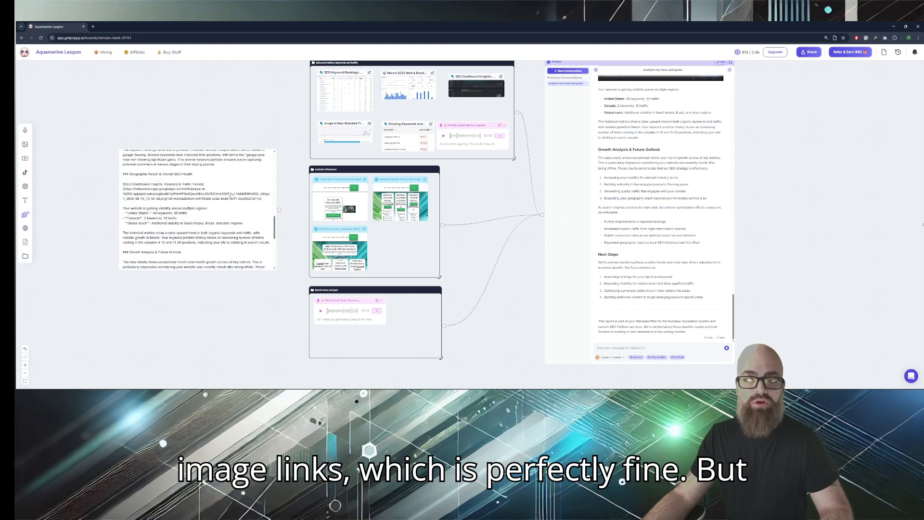
- Check the image link in the report note and shrink the note back to a compact size
{"action": "scroll", "coordinate": [216, 203], "scroll_direction": "up", "scroll_amount": 4}
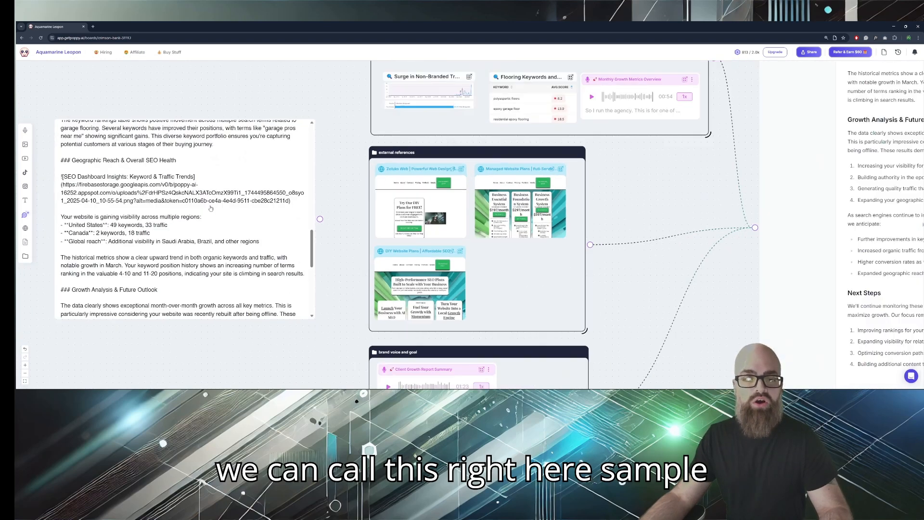
{"action": "scroll", "coordinate": [209, 212], "scroll_direction": "down", "scroll_amount": 4}
{"action": "scroll", "coordinate": [213, 224], "scroll_direction": "up", "scroll_amount": 4}
{"action": "scroll", "coordinate": [217, 233], "scroll_direction": "down", "scroll_amount": 4}
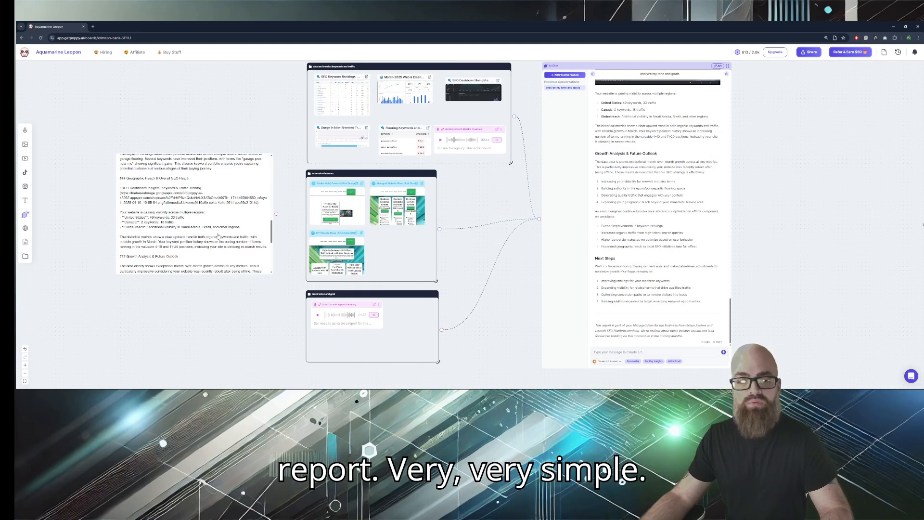
{"action": "left_click_drag", "start_coordinate": [272, 235], "coordinate": [273, 236]}
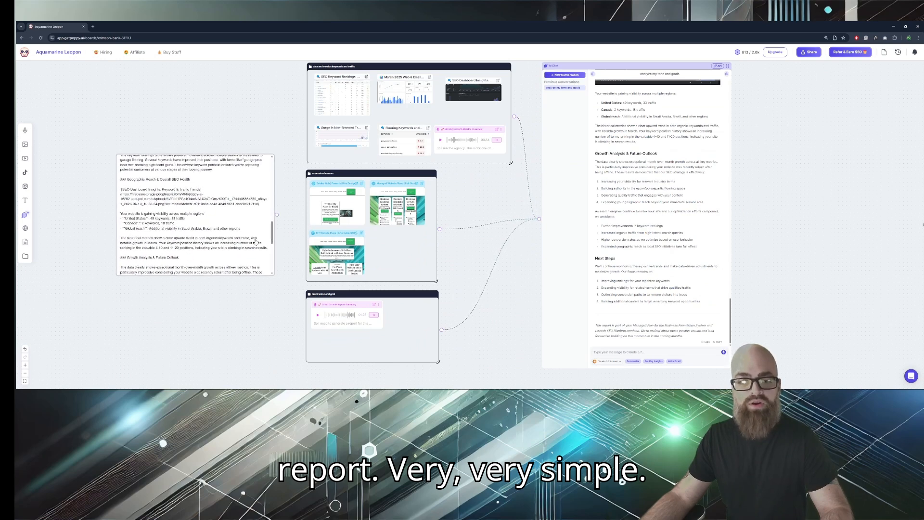
{"action": "left_click_drag", "start_coordinate": [275, 276], "coordinate": [181, 208]}
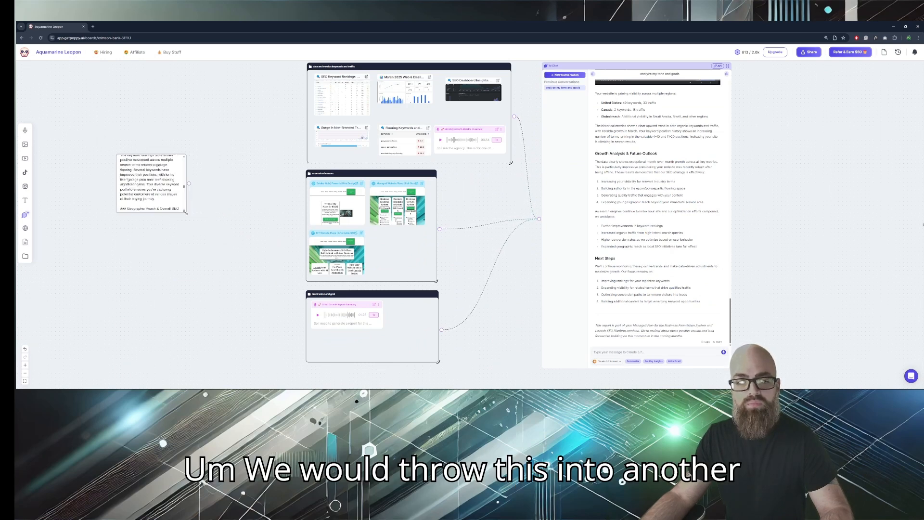
- Add a new group left of the existing groups and put the report note inside it
{"action": "left_click", "coordinate": [26, 256]}
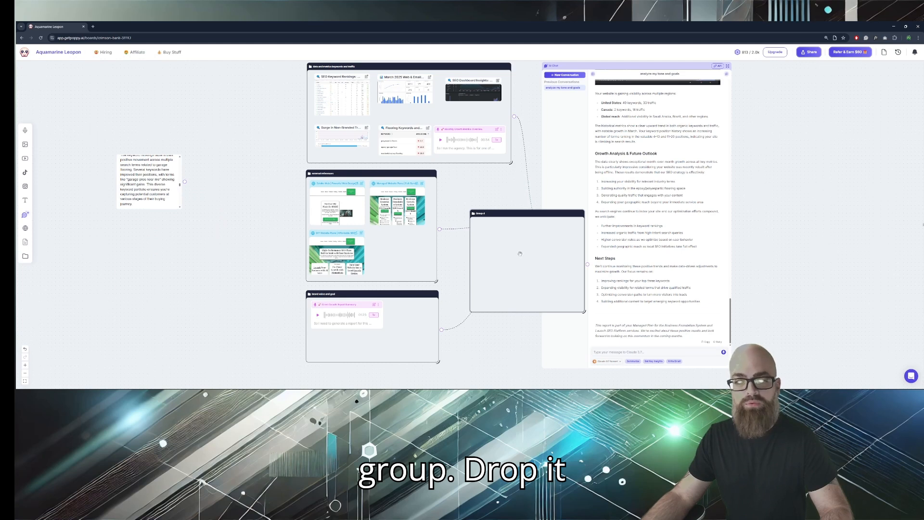
{"action": "left_click_drag", "start_coordinate": [520, 254], "coordinate": [178, 233]}
{"action": "left_click_drag", "start_coordinate": [149, 164], "coordinate": [176, 239]}
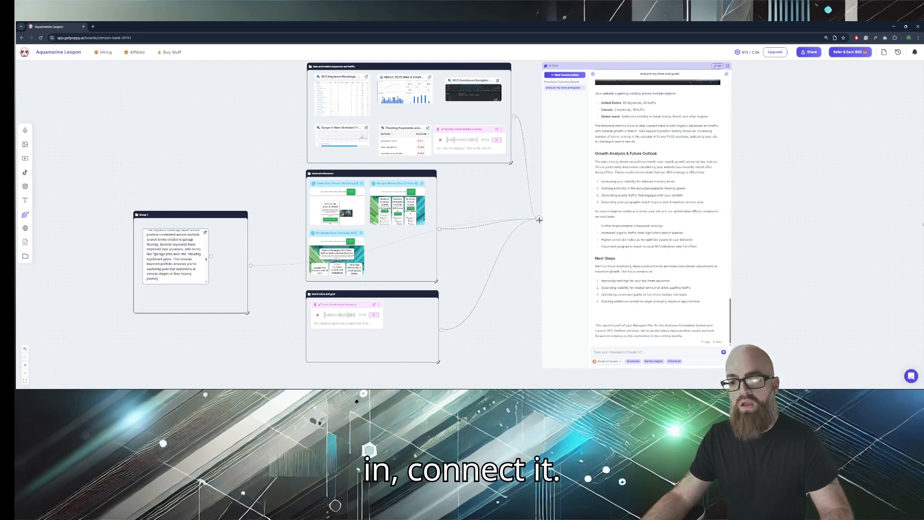
- Connect the new group to the AI chat and name it "Sample report"
{"action": "left_click_drag", "start_coordinate": [539, 220], "coordinate": [539, 219]}
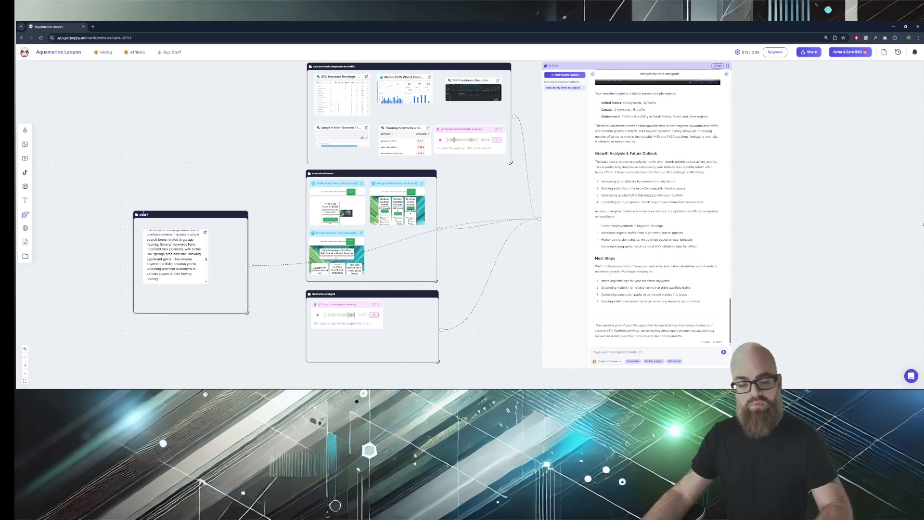
{"action": "type", "text": "Sample report"}
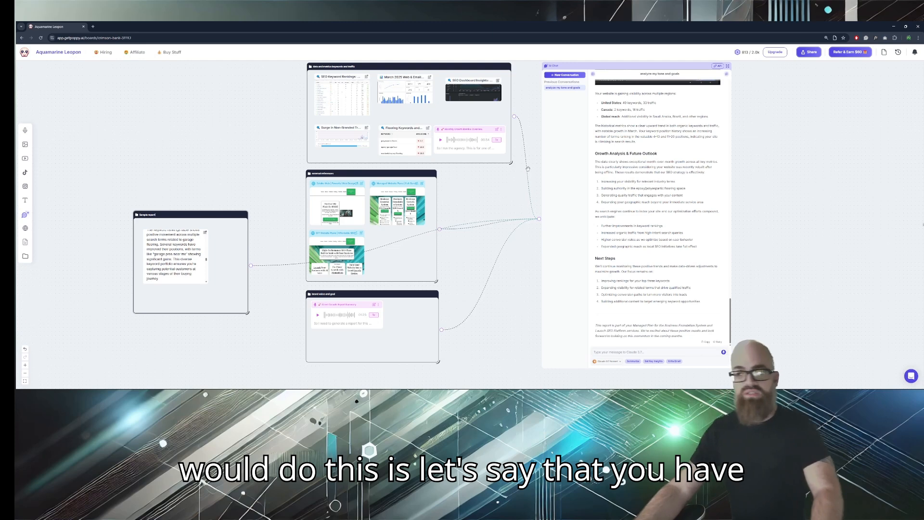
- Review the generated report in the AI chat from its closing sections back to its title
{"action": "left_click_drag", "start_coordinate": [675, 283], "coordinate": [669, 269]}
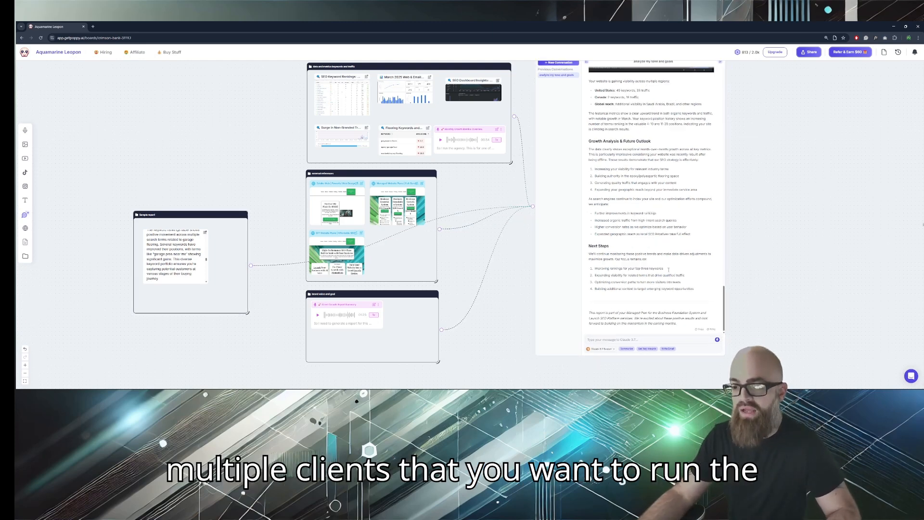
{"action": "left_click_drag", "start_coordinate": [639, 223], "coordinate": [641, 236]}
{"action": "scroll", "coordinate": [642, 246], "scroll_direction": "up", "scroll_amount": 11}
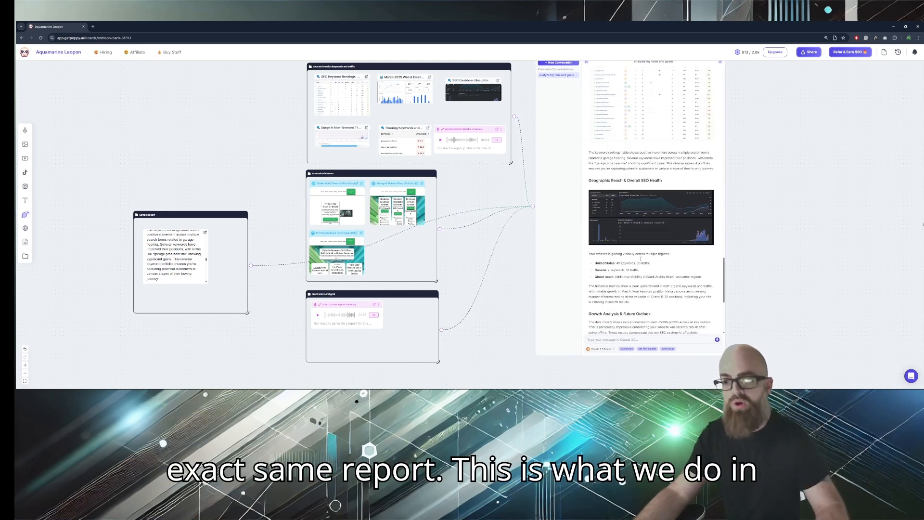
{"action": "scroll", "coordinate": [643, 259], "scroll_direction": "up", "scroll_amount": 10}
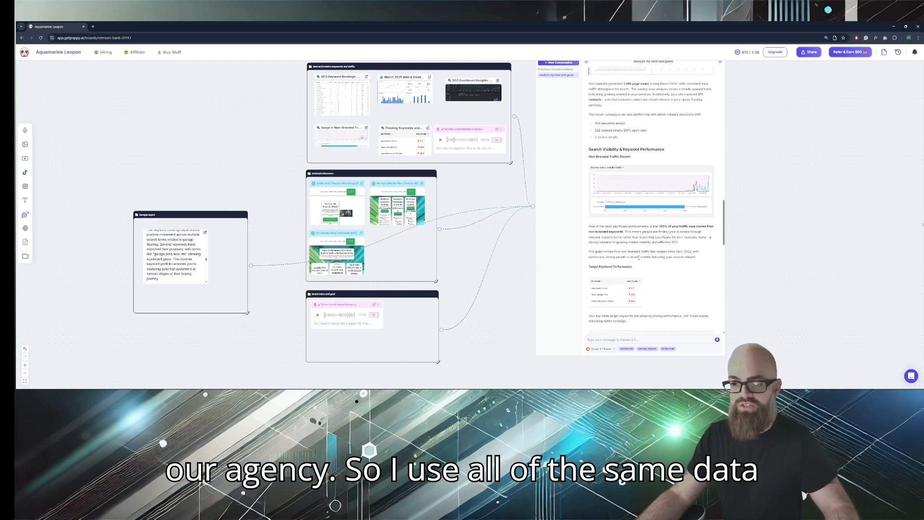
{"action": "scroll", "coordinate": [637, 262], "scroll_direction": "up", "scroll_amount": 5}
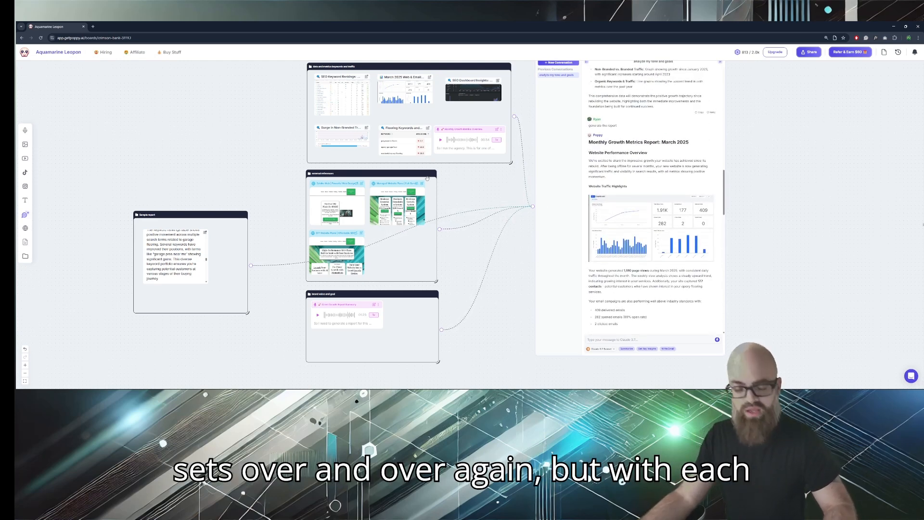
- Move the SEO data group up and to the left, away from the other groups
{"action": "scroll", "coordinate": [457, 185], "scroll_direction": "down", "scroll_amount": 3}
{"action": "left_click_drag", "start_coordinate": [462, 187], "coordinate": [462, 200]}
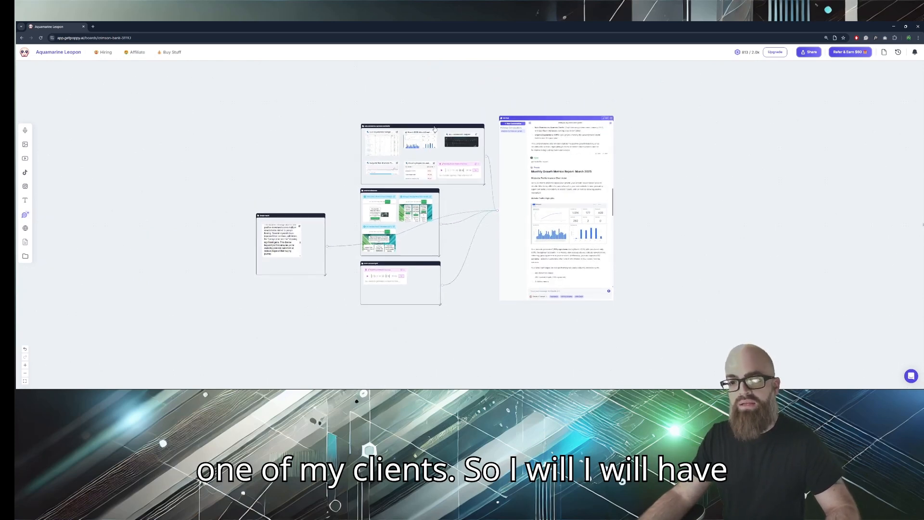
{"action": "left_click_drag", "start_coordinate": [435, 128], "coordinate": [297, 101]}
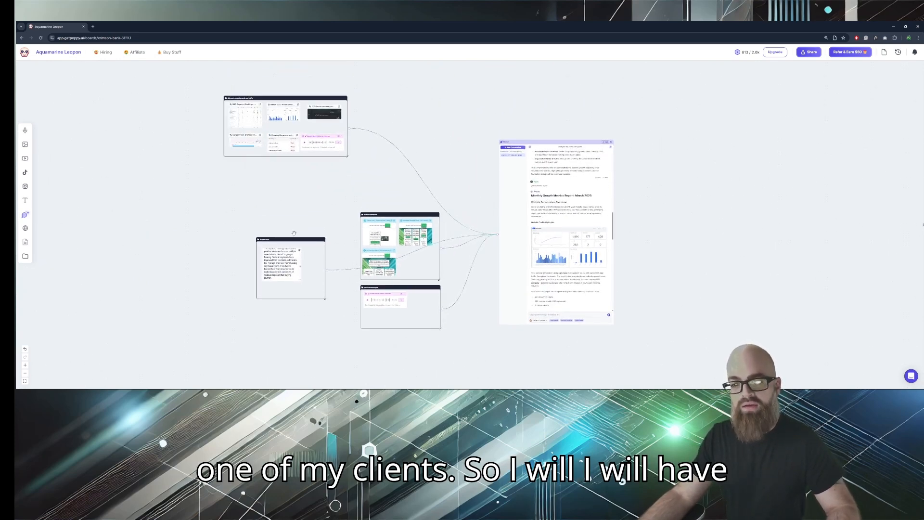
- Shrink the Sample report group and place it directly beneath the brand voice and goal group
{"action": "left_click_drag", "start_coordinate": [303, 242], "coordinate": [424, 343]}
{"action": "scroll", "coordinate": [480, 351], "scroll_direction": "down", "scroll_amount": 2}
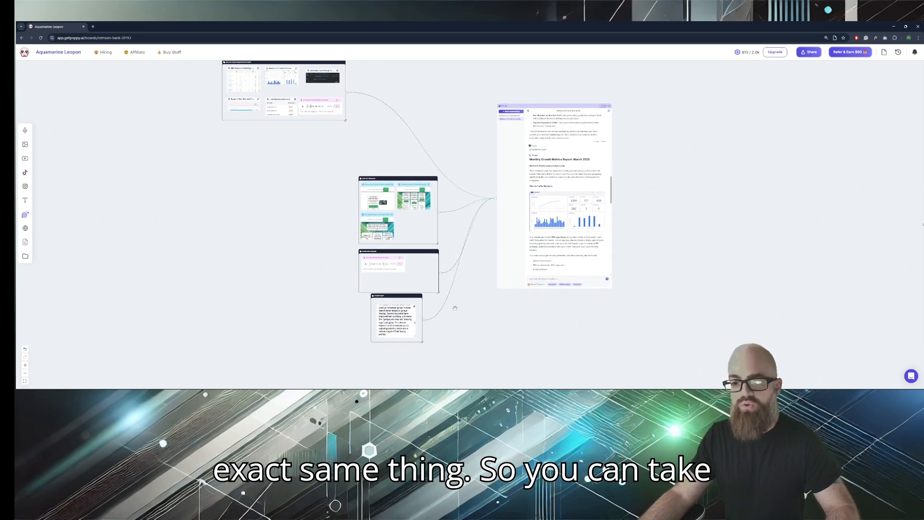
{"action": "left_click_drag", "start_coordinate": [392, 306], "coordinate": [405, 313]}
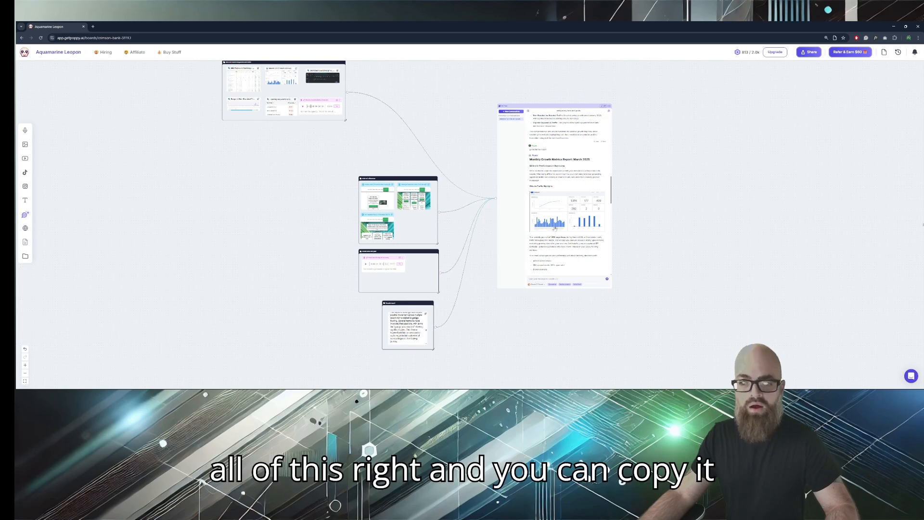
{"action": "scroll", "coordinate": [562, 249], "scroll_direction": "down", "scroll_amount": 2}
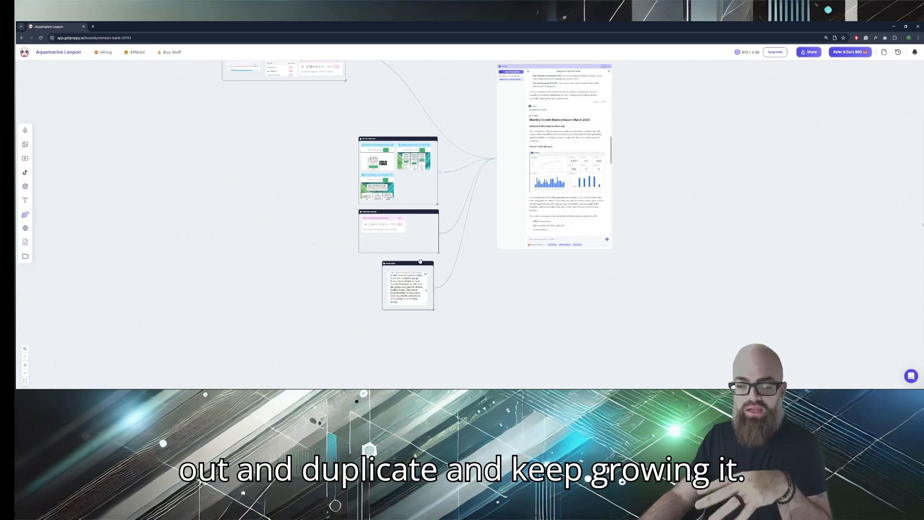
{"action": "left_click_drag", "start_coordinate": [418, 265], "coordinate": [421, 262]}
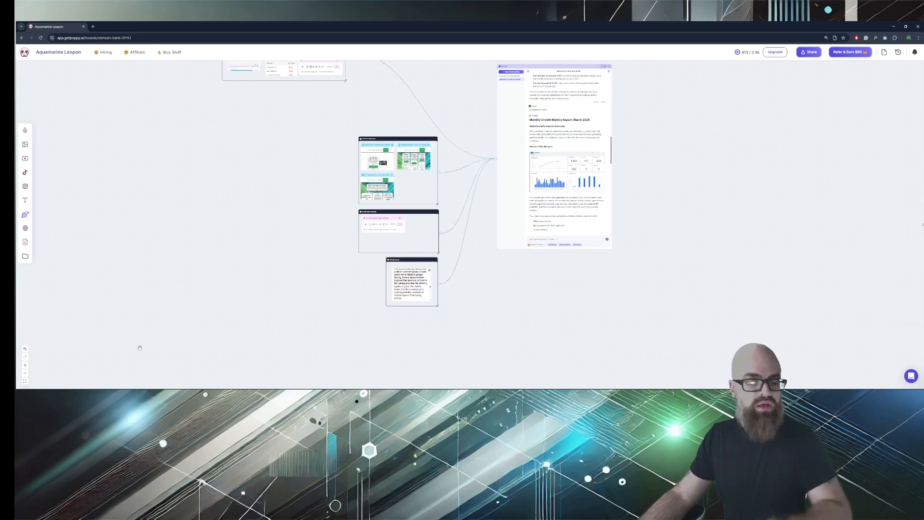
- Switch to Snagit Editor, copy the capture of the multi-client board, and paste it onto the Poppy board below the groups
{"action": "left_click", "coordinate": [291, 398]}
{"action": "scroll", "coordinate": [255, 354], "scroll_direction": "up", "scroll_amount": 5}
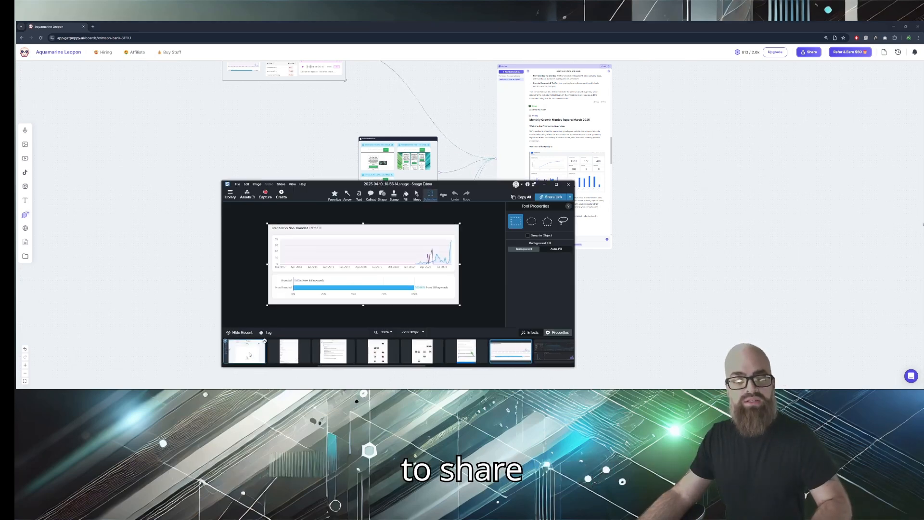
{"action": "left_click", "coordinate": [254, 354]}
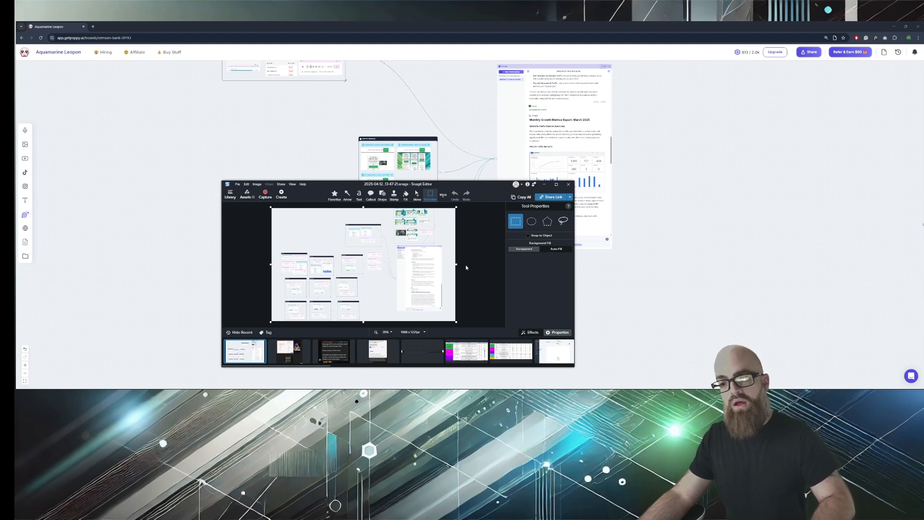
{"action": "left_click", "coordinate": [471, 128]}
{"action": "key", "text": "ctrl+v"}
{"action": "left_click_drag", "start_coordinate": [488, 223], "coordinate": [186, 162]}
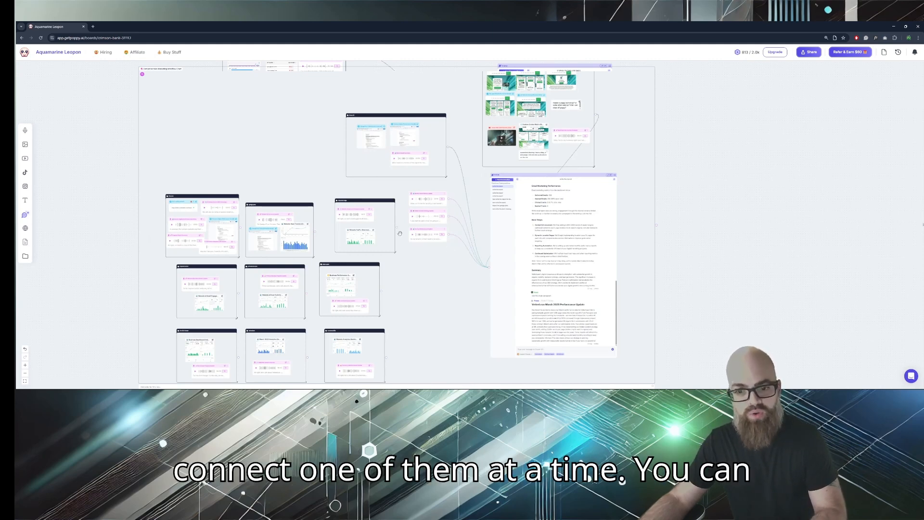
- Examine the pasted multi-client board capture, covering its "write the report" conversations, client groups, branding group and connected voice notes
{"action": "scroll", "coordinate": [523, 212], "scroll_direction": "up", "scroll_amount": 5}
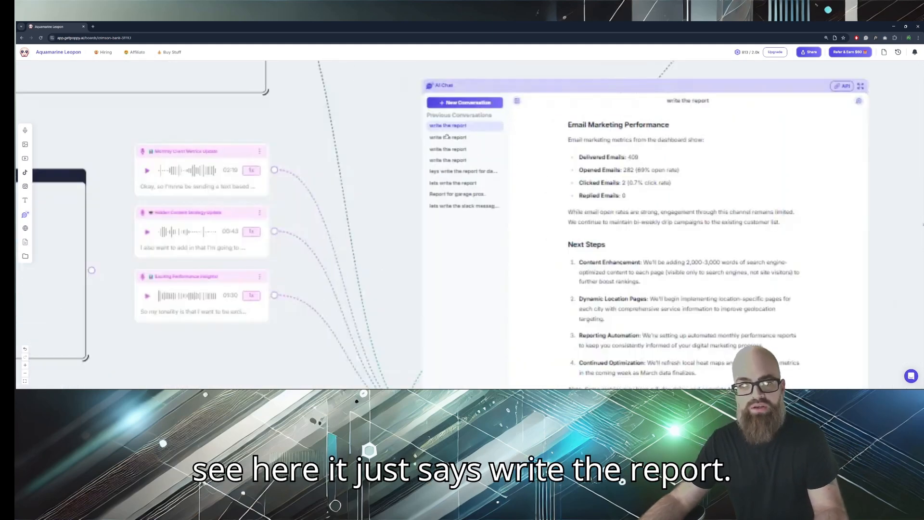
{"action": "scroll", "coordinate": [446, 144], "scroll_direction": "down", "scroll_amount": 3}
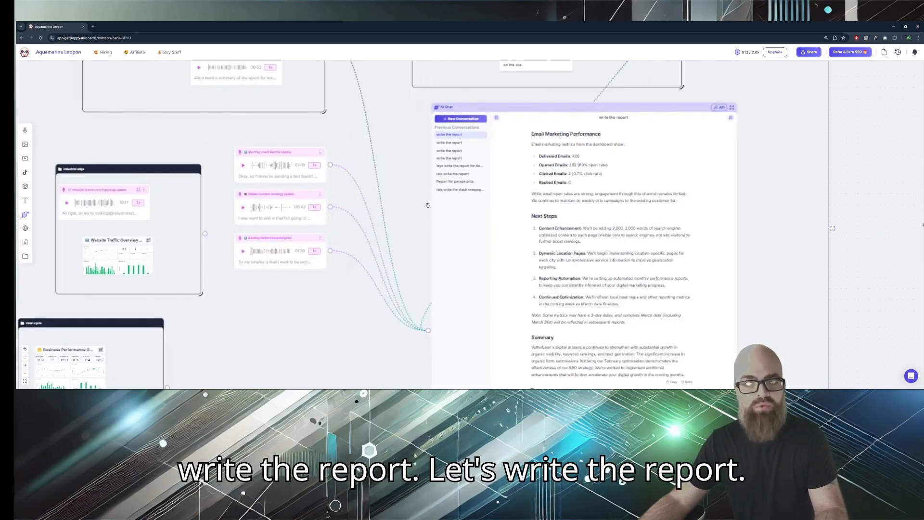
{"action": "scroll", "coordinate": [428, 205], "scroll_direction": "down", "scroll_amount": 2}
{"action": "scroll", "coordinate": [255, 263], "scroll_direction": "down", "scroll_amount": 2}
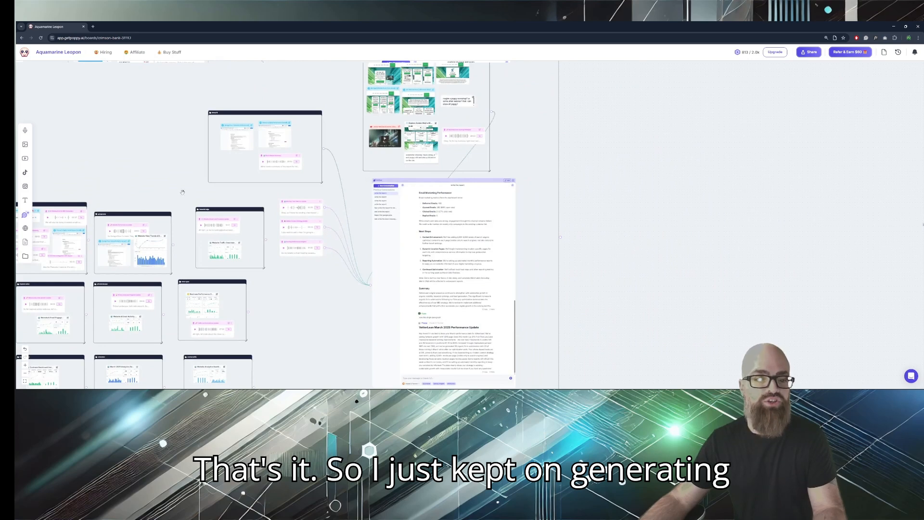
{"action": "left_click_drag", "start_coordinate": [183, 192], "coordinate": [271, 164]}
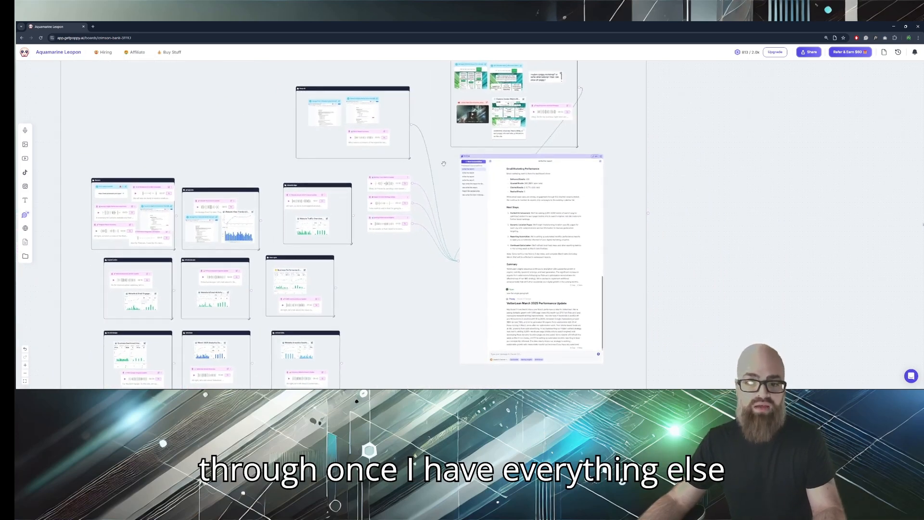
{"action": "left_click_drag", "start_coordinate": [444, 163], "coordinate": [418, 195]}
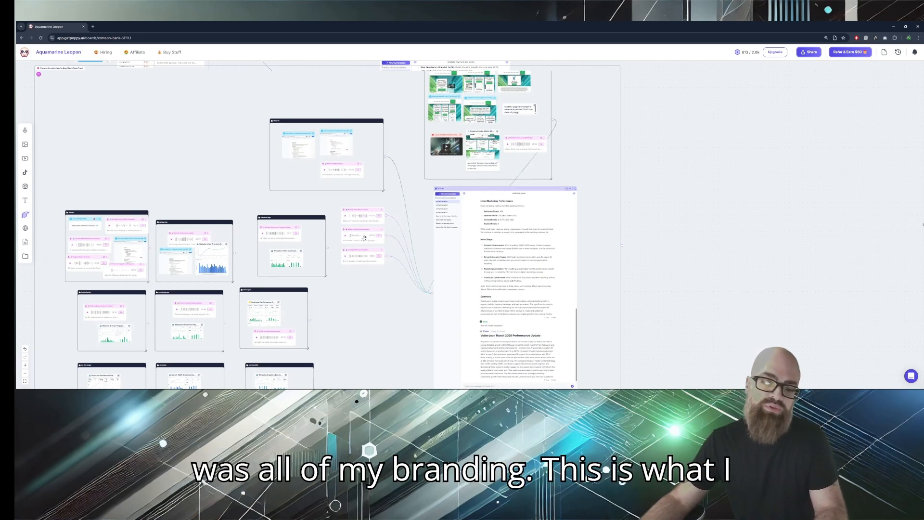
{"action": "scroll", "coordinate": [360, 252], "scroll_direction": "up", "scroll_amount": 3}
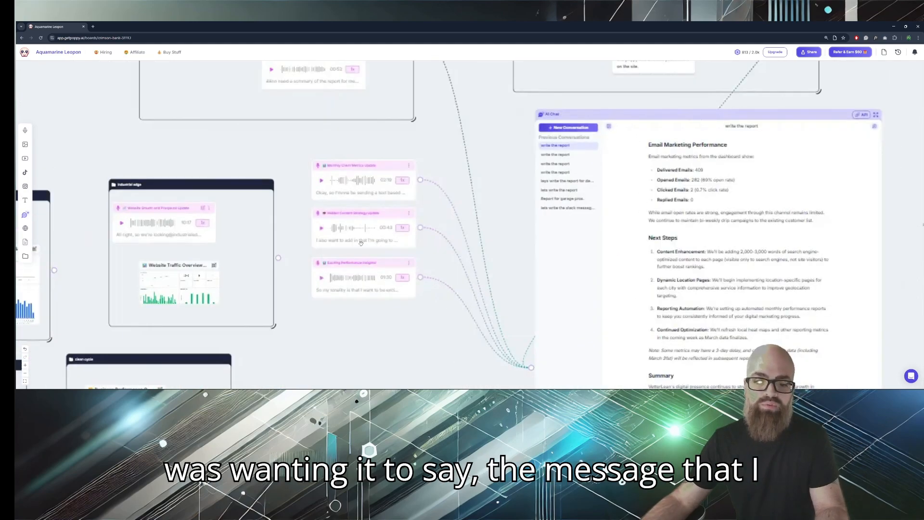
{"action": "scroll", "coordinate": [354, 217], "scroll_direction": "down", "scroll_amount": 2}
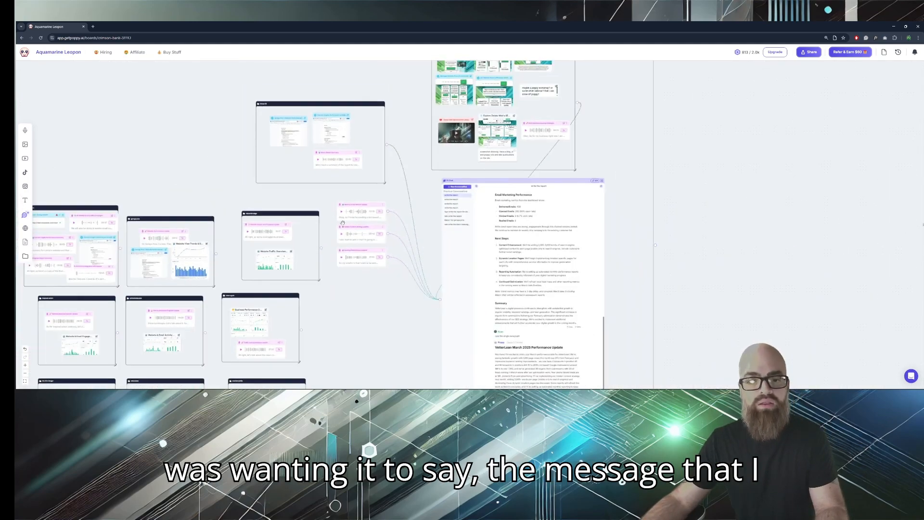
{"action": "scroll", "coordinate": [359, 257], "scroll_direction": "down", "scroll_amount": 3}
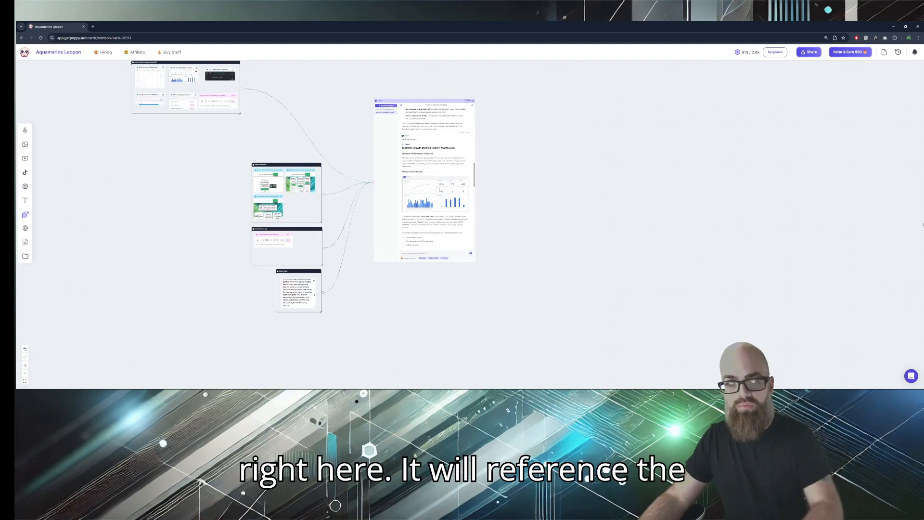
- Look over the original board's external references, brand voice group and the March 2025 growth report in the AI chat
{"action": "scroll", "coordinate": [438, 173], "scroll_direction": "up", "scroll_amount": 3}
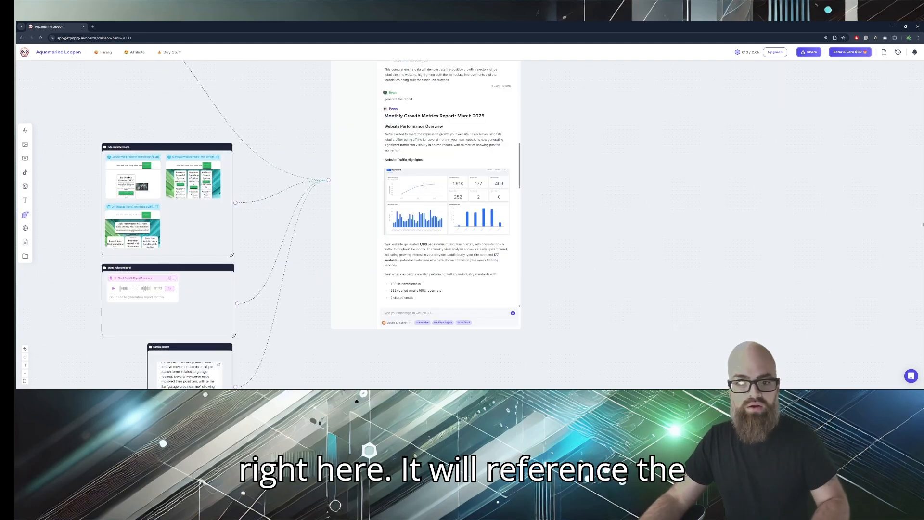
{"action": "scroll", "coordinate": [438, 173], "scroll_direction": "down", "scroll_amount": 2}
{"action": "scroll", "coordinate": [438, 173], "scroll_direction": "down", "scroll_amount": 1}
{"action": "scroll", "coordinate": [438, 173], "scroll_direction": "up", "scroll_amount": 4}
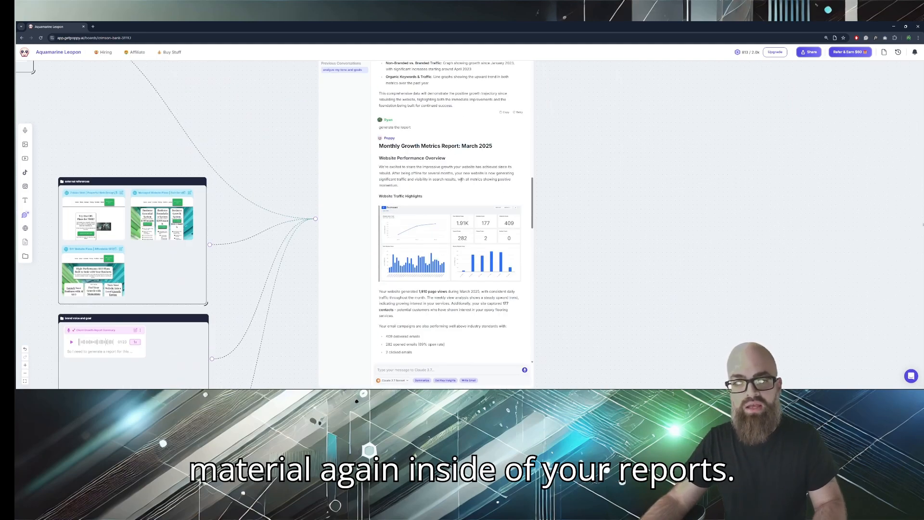
- Read through the March 2025 growth report in the AI chat, from traffic highlights and keyword performance to the growth outlook and next steps
{"action": "scroll", "coordinate": [488, 206], "scroll_direction": "down", "scroll_amount": 4}
{"action": "scroll", "coordinate": [488, 206], "scroll_direction": "down", "scroll_amount": 10}
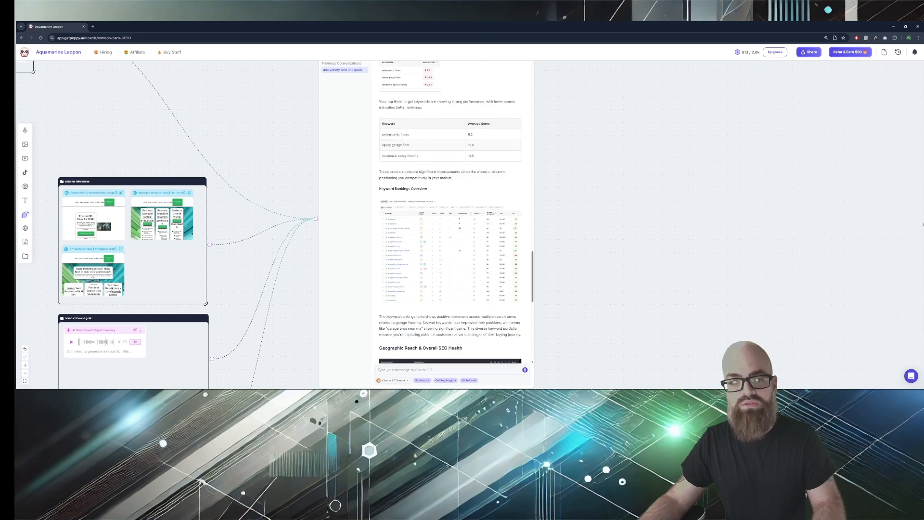
{"action": "scroll", "coordinate": [465, 216], "scroll_direction": "down", "scroll_amount": 3}
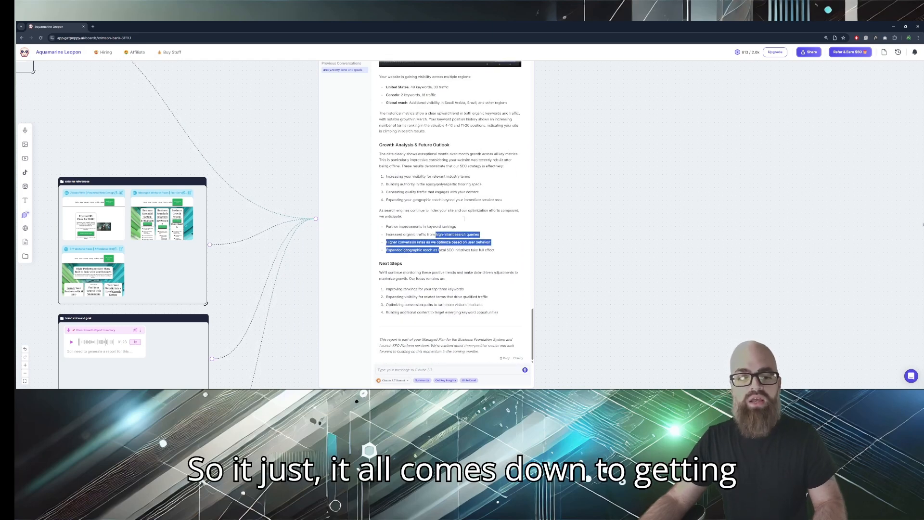
{"action": "left_click", "coordinate": [456, 253]}
{"action": "scroll", "coordinate": [448, 255], "scroll_direction": "up", "scroll_amount": 10}
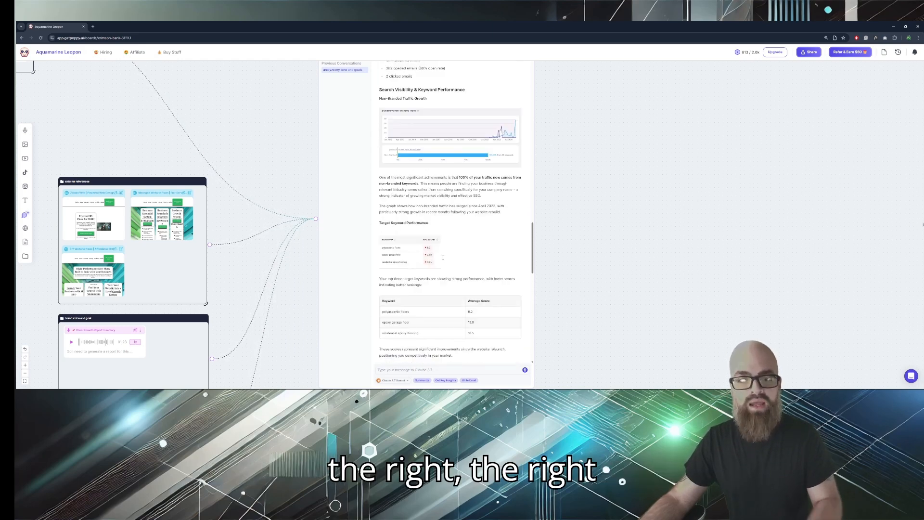
{"action": "scroll", "coordinate": [441, 254], "scroll_direction": "up", "scroll_amount": 3}
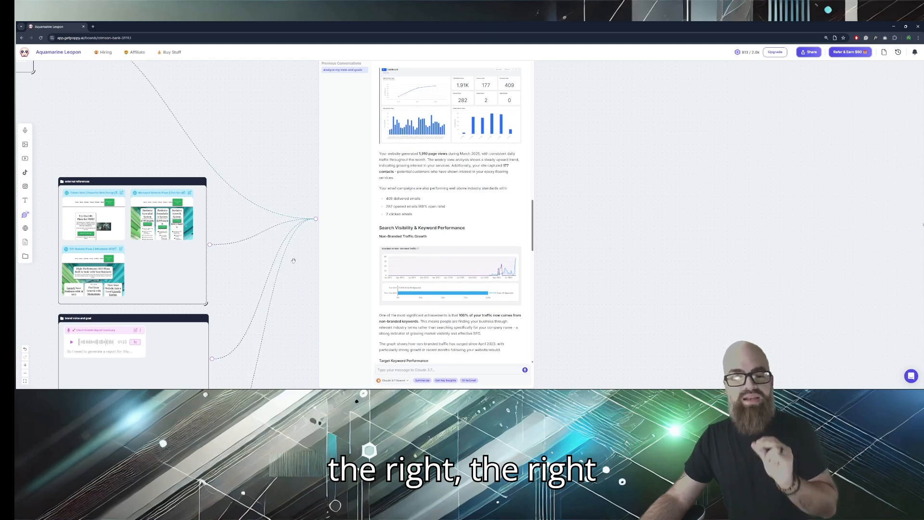
{"action": "scroll", "coordinate": [450, 217], "scroll_direction": "up", "scroll_amount": 3}
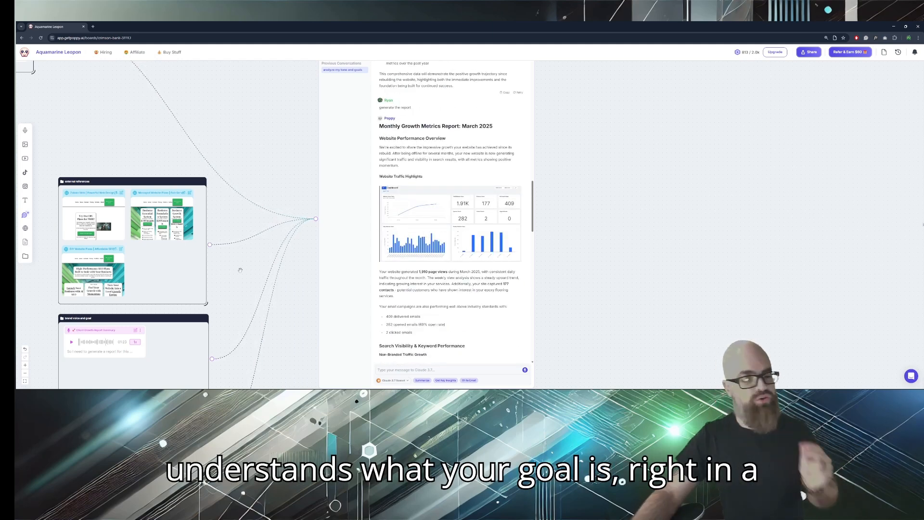
- Disconnect the SEO data group from the AI chat
{"action": "scroll", "coordinate": [240, 271], "scroll_direction": "down", "scroll_amount": 3}
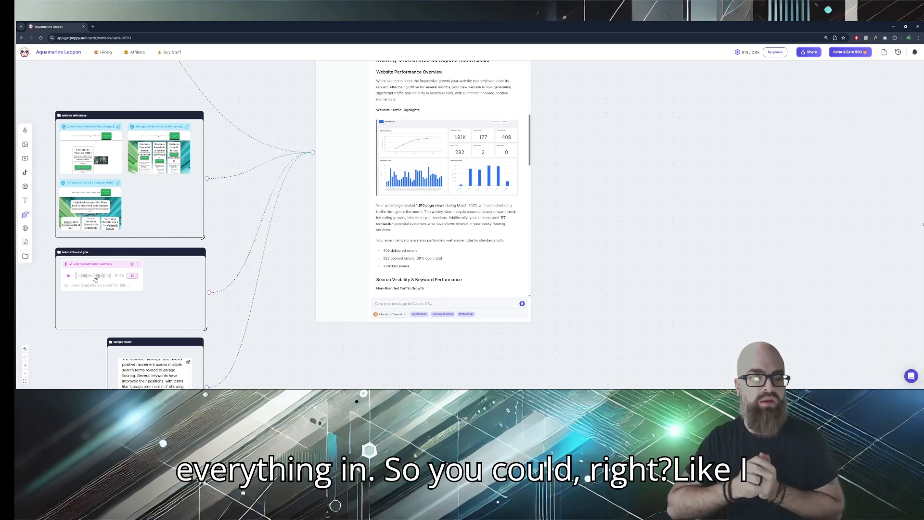
{"action": "scroll", "coordinate": [279, 178], "scroll_direction": "down", "scroll_amount": 3}
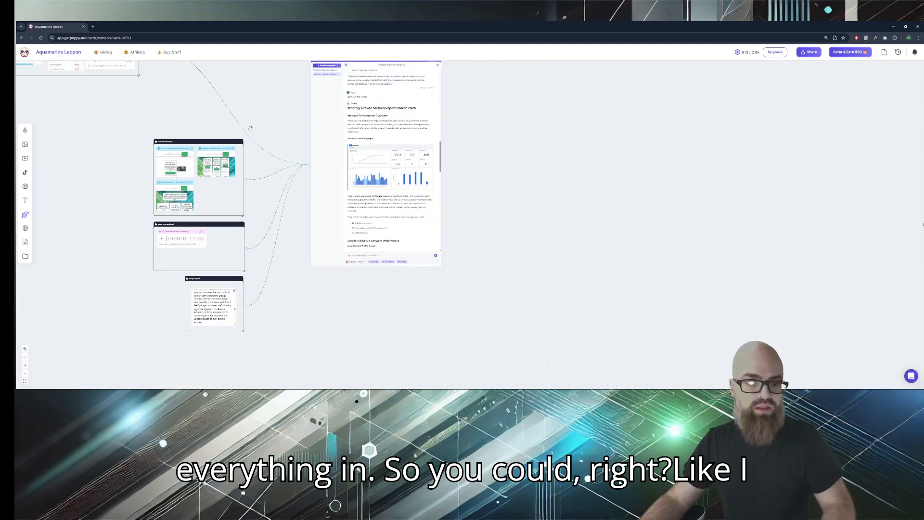
{"action": "left_click", "coordinate": [264, 170]}
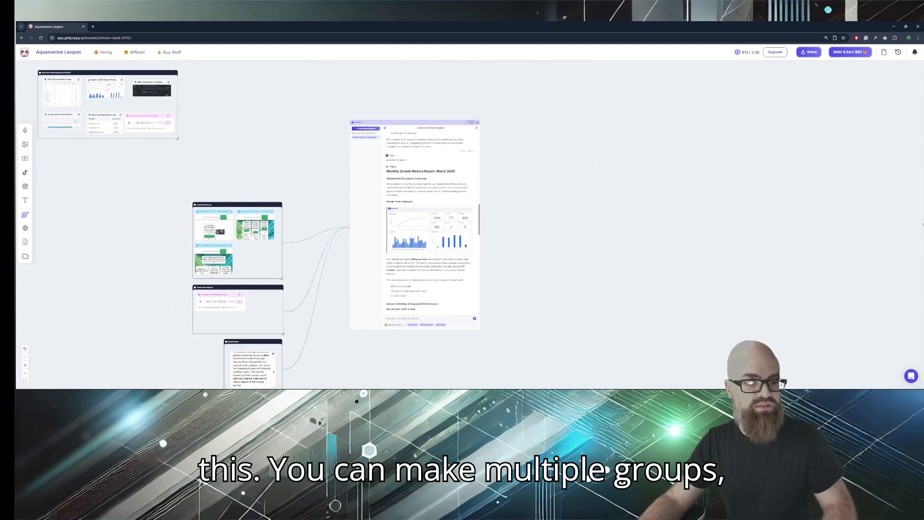
- Add two empty groups to the board and place them side by side in a row beside the SEO data group
{"action": "left_click", "coordinate": [26, 259]}
{"action": "left_click_drag", "start_coordinate": [483, 223], "coordinate": [256, 113]}
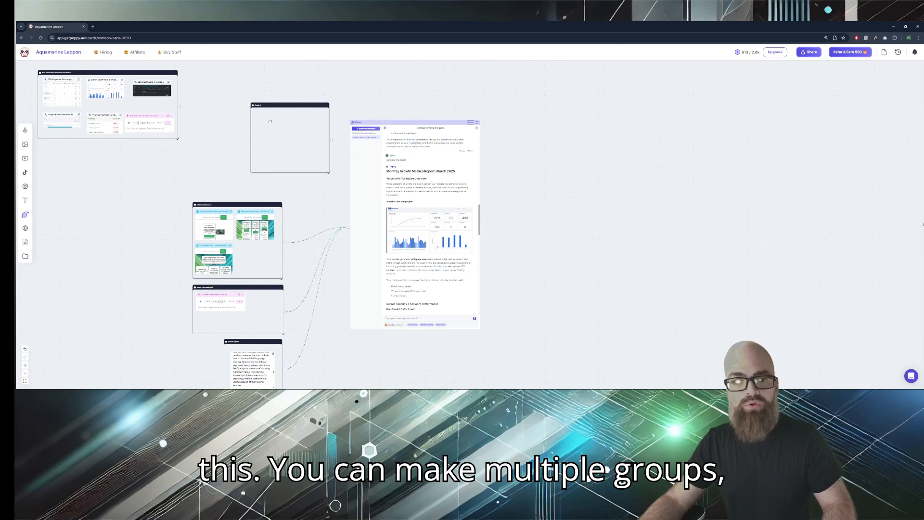
{"action": "left_click", "coordinate": [25, 256]}
{"action": "left_click_drag", "start_coordinate": [482, 251], "coordinate": [350, 99]}
{"action": "left_click_drag", "start_coordinate": [282, 137], "coordinate": [255, 112]}
{"action": "left_click_drag", "start_coordinate": [382, 88], "coordinate": [359, 103]}
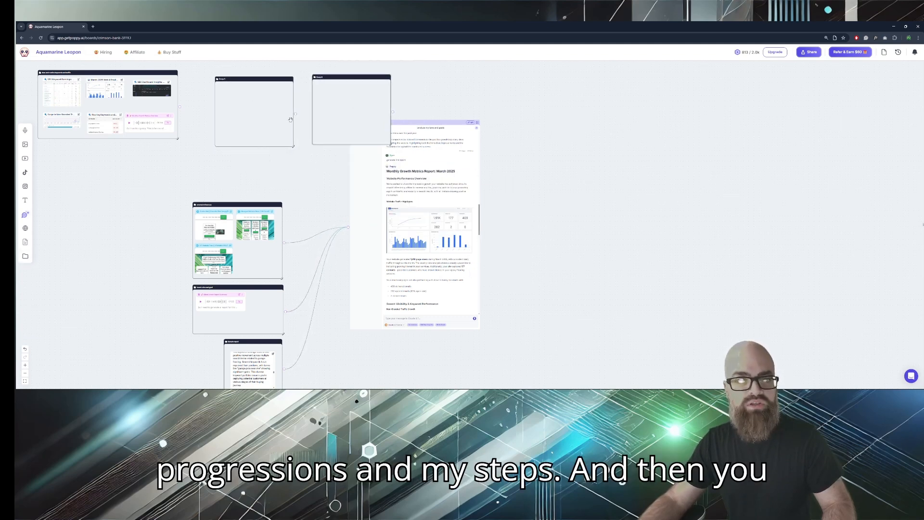
- Connect both empty groups to the AI chat and move the chat away so it no longer overlaps them
{"action": "left_click_drag", "start_coordinate": [295, 114], "coordinate": [348, 227]}
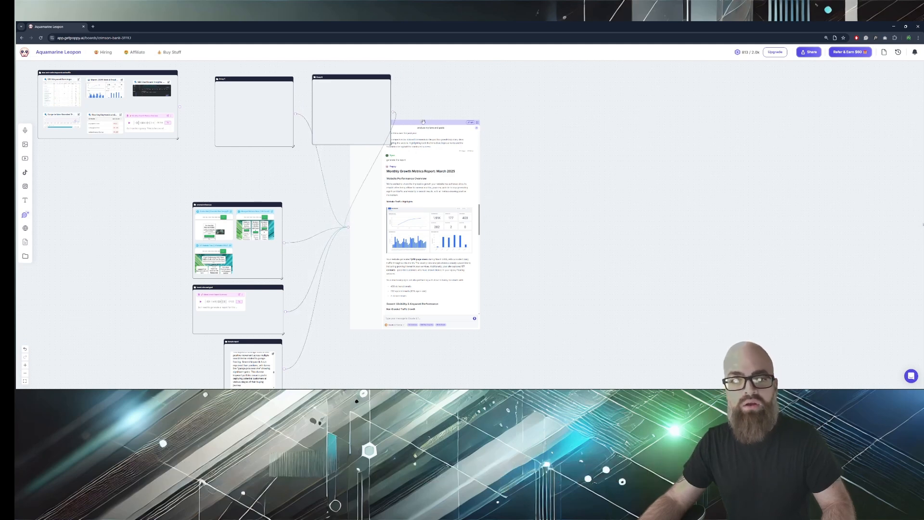
{"action": "left_click_drag", "start_coordinate": [419, 124], "coordinate": [568, 118]}
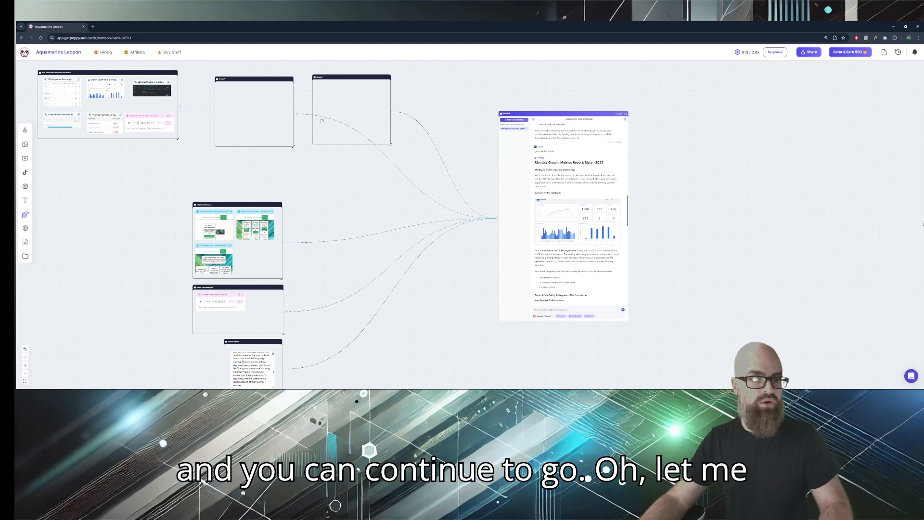
- Disconnect the empty group nearest the SEO data group from the AI chat, keeping the other empty group linked
{"action": "left_click", "coordinate": [396, 167]}
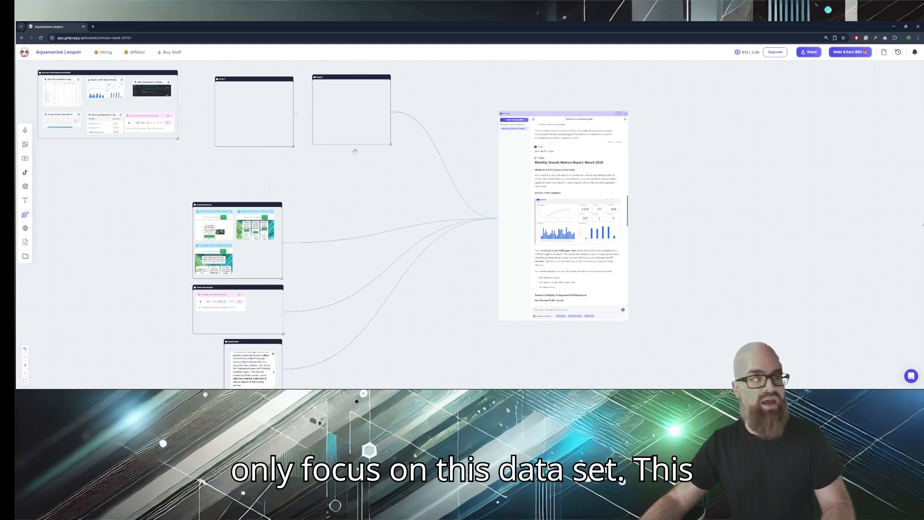
{"action": "scroll", "coordinate": [432, 194], "scroll_direction": "down", "scroll_amount": 3}
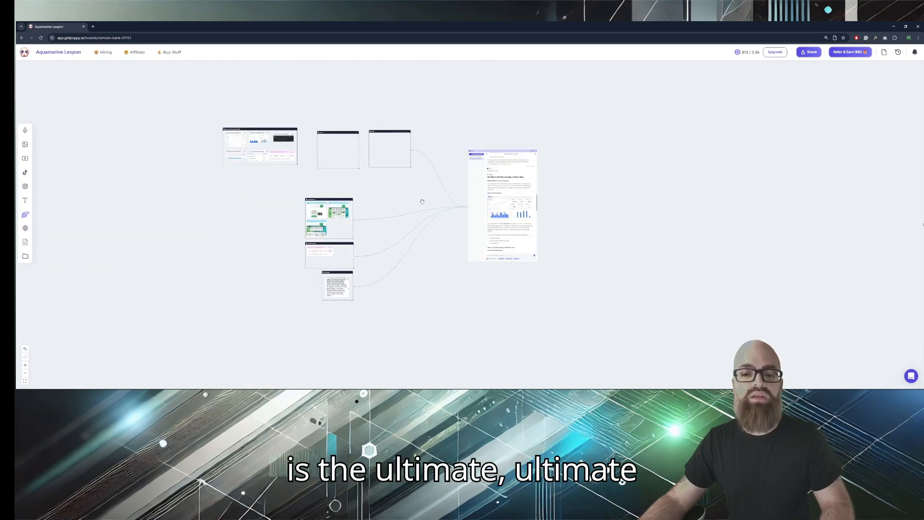